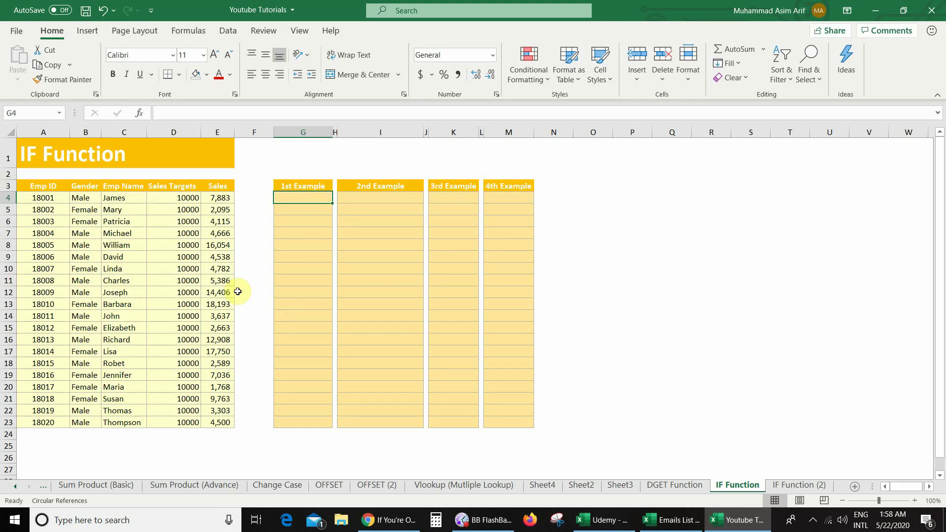
Review the sales figure in E11 and the sales target in D11.
left_click(221, 281)
left_click(183, 278)
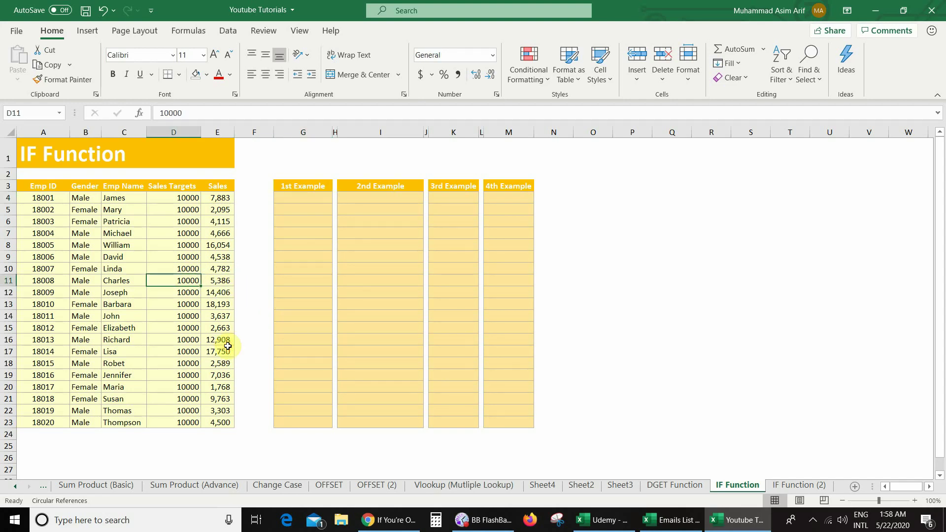
left_click(309, 225)
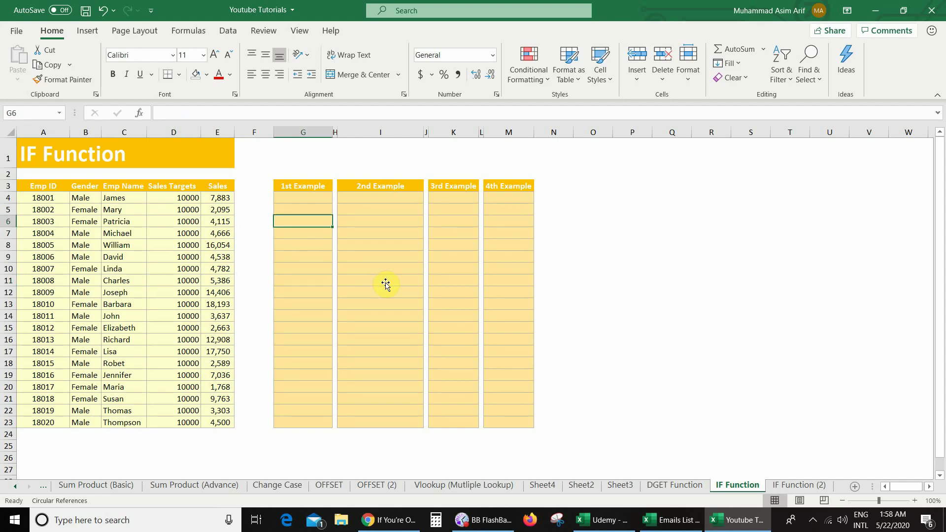
Start the G4 formula as =IF(E4>D4, with empty quotes for the true result.
left_click(308, 198)
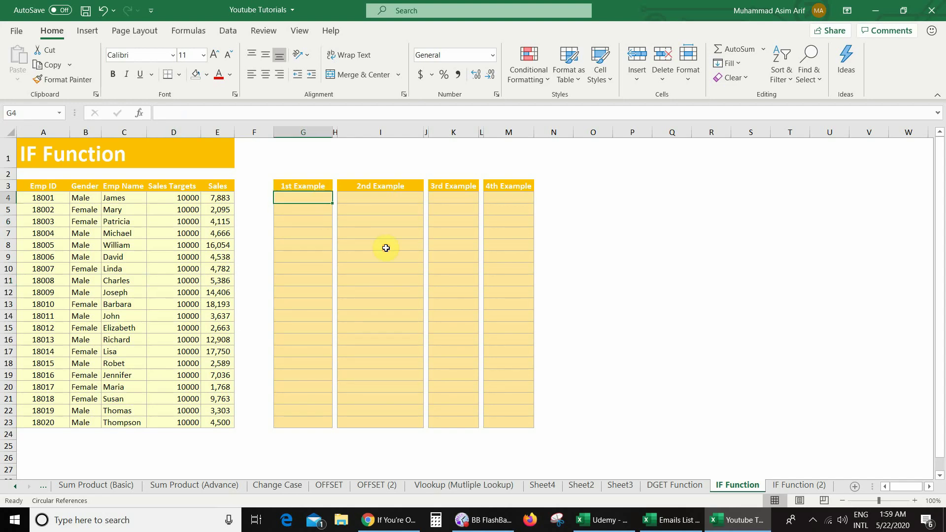
type("=")
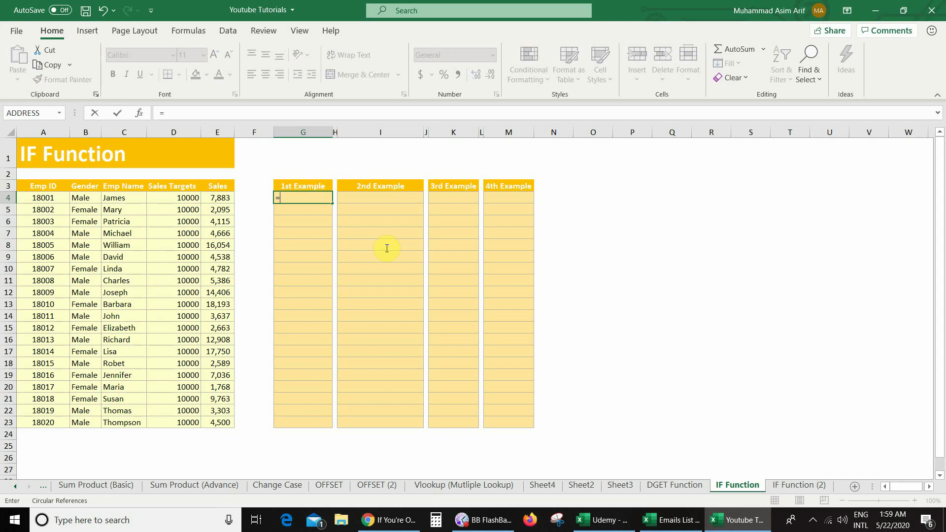
type("if(")
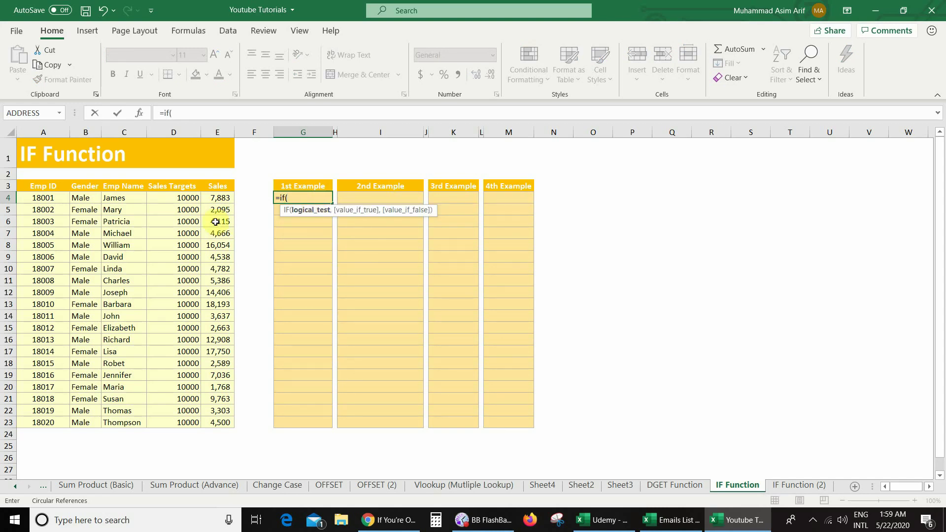
left_click(209, 200)
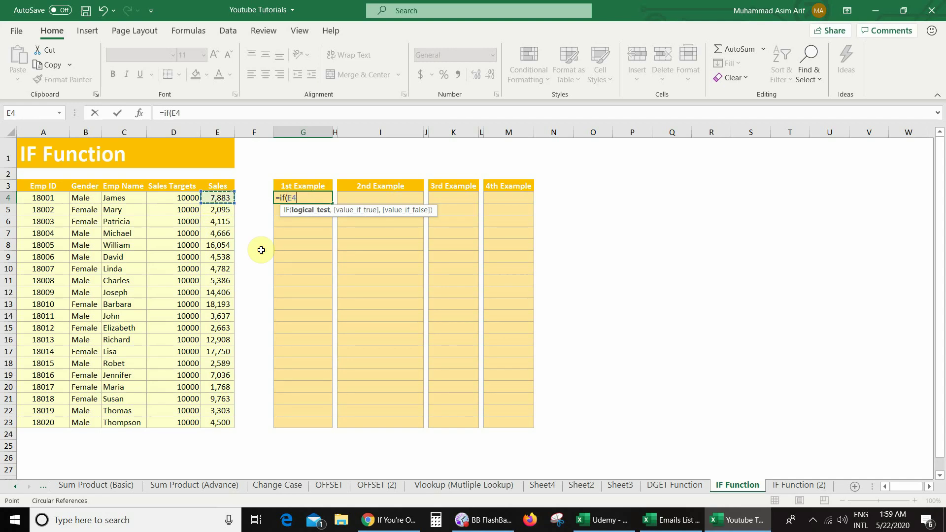
type(">")
left_click(186, 196)
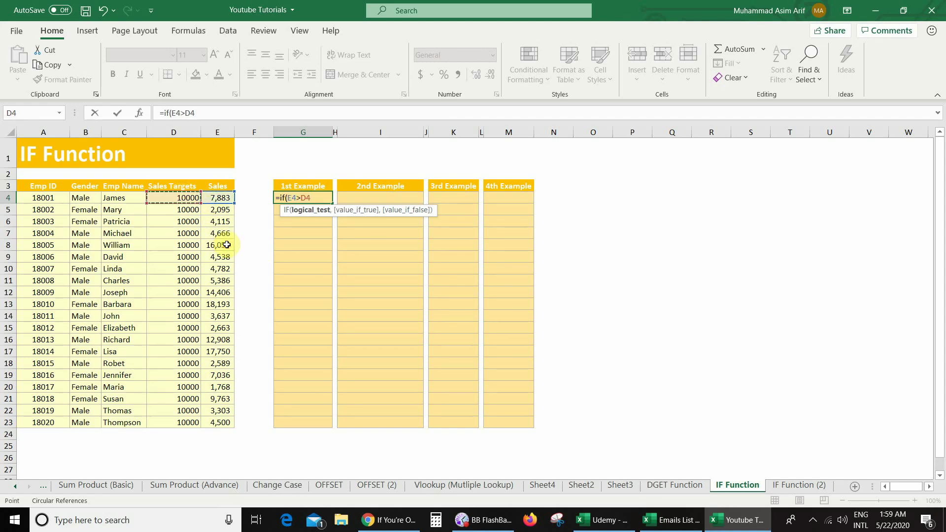
type(",")
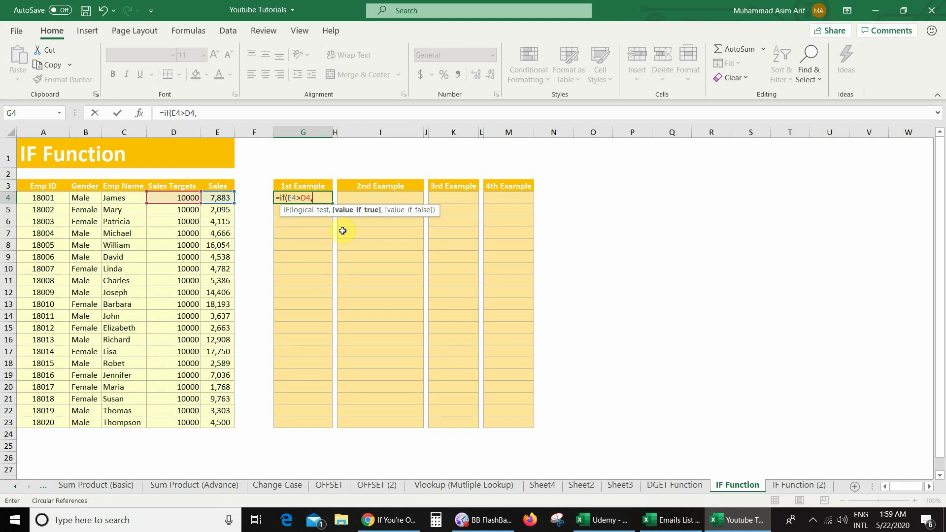
type("\"\"")
Complete G4 as =IF(E4>D4,"Good","") and commit it.
key("F2")
key("Left")
type("Good")
key("Right")
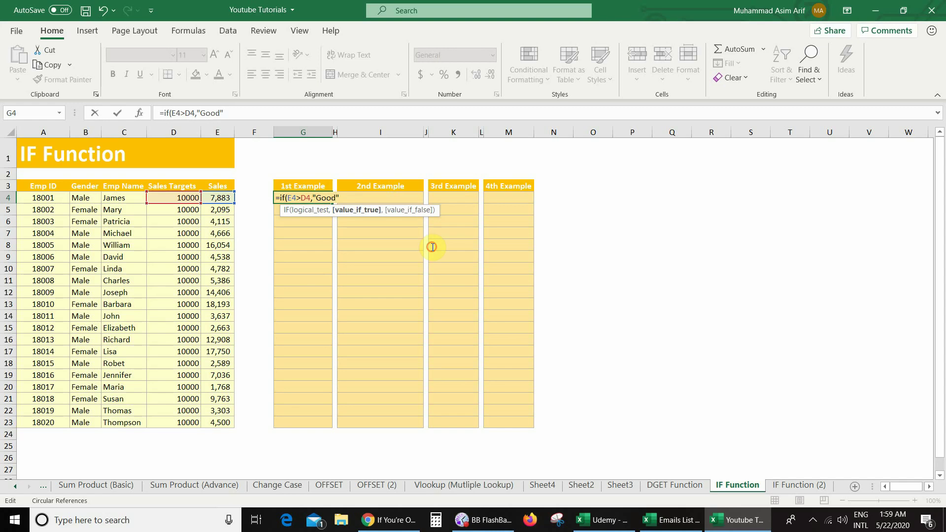
type(",")
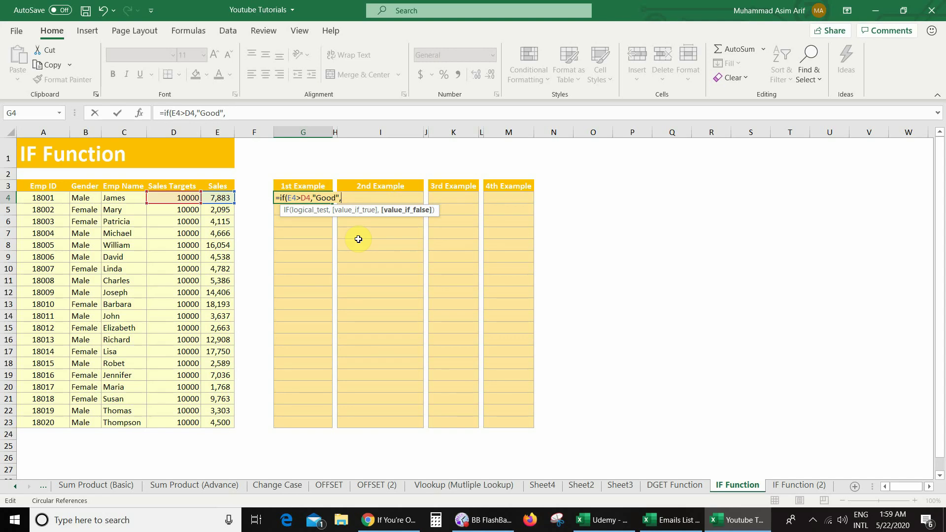
type("\"\")")
key("Return")
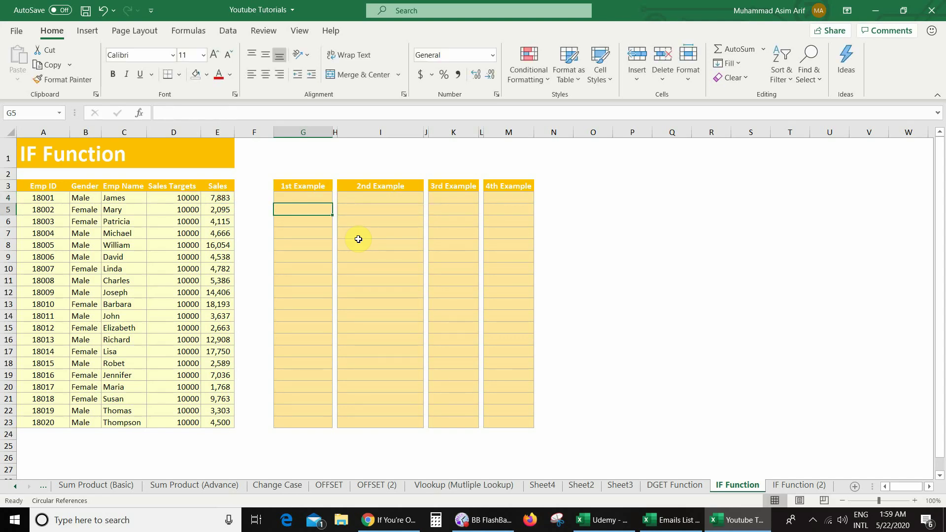
key("Up")
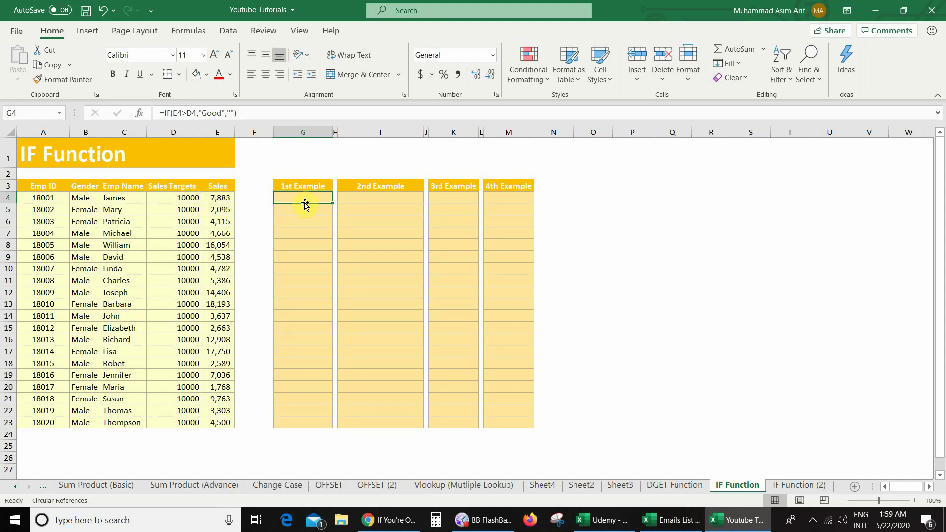
Copy the G4 formula down to G23 and check the Good results in G8, G12:G13 and G16:G17.
left_click_drag(332, 203, 333, 426)
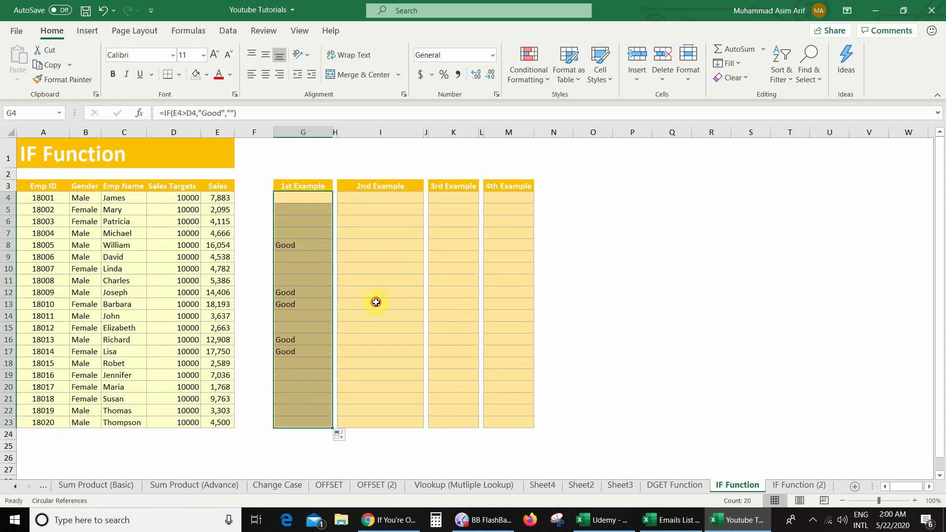
left_click(302, 244)
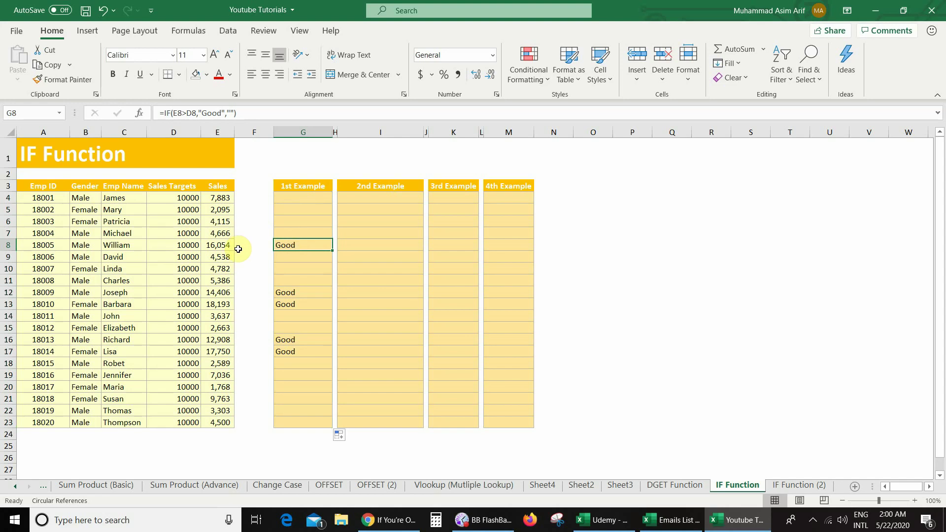
left_click(221, 246)
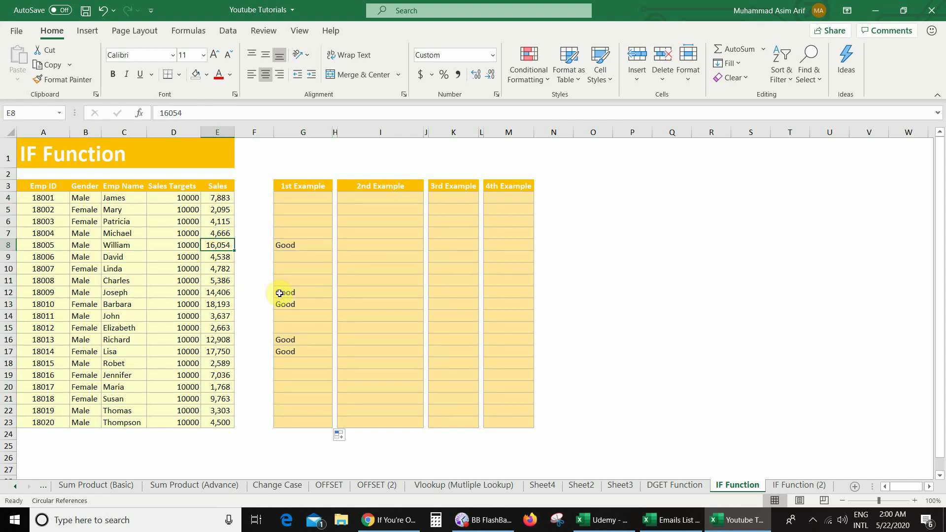
left_click_drag(285, 293, 356, 387)
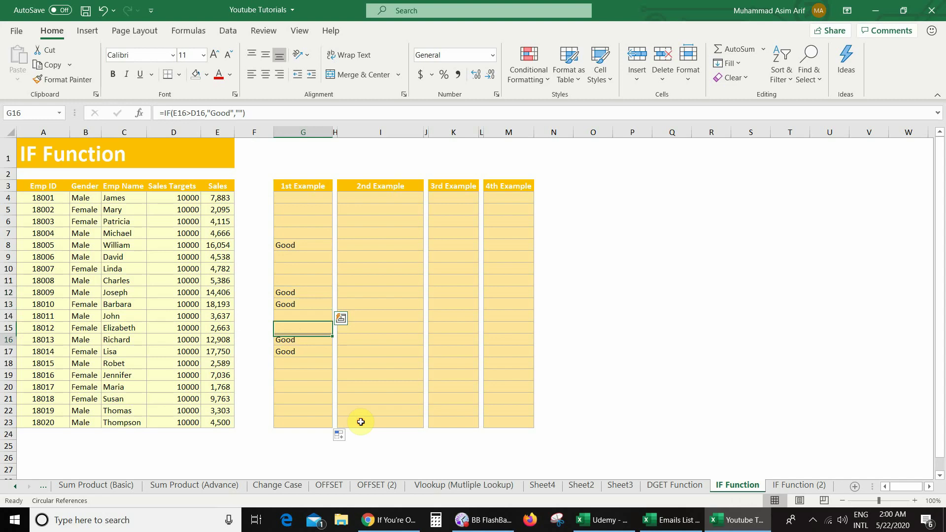
left_click_drag(285, 340, 289, 353)
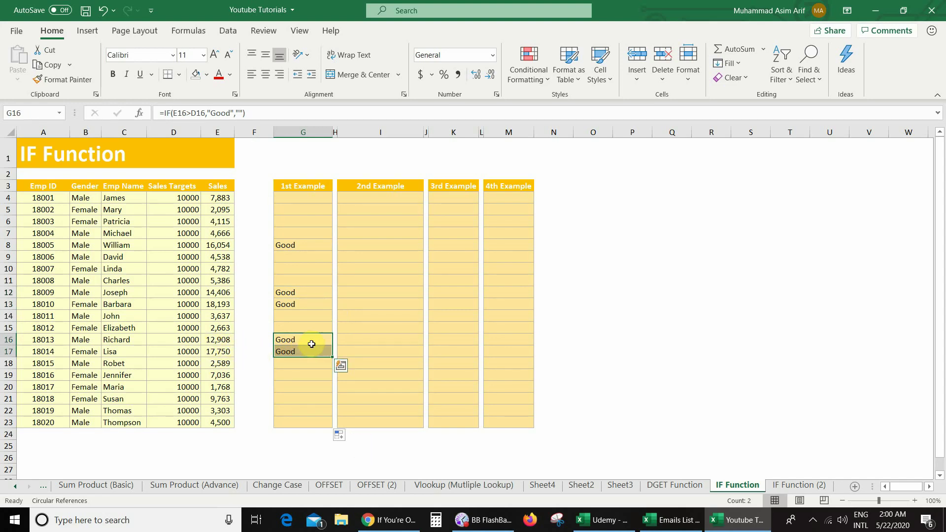
key("shift+Up")
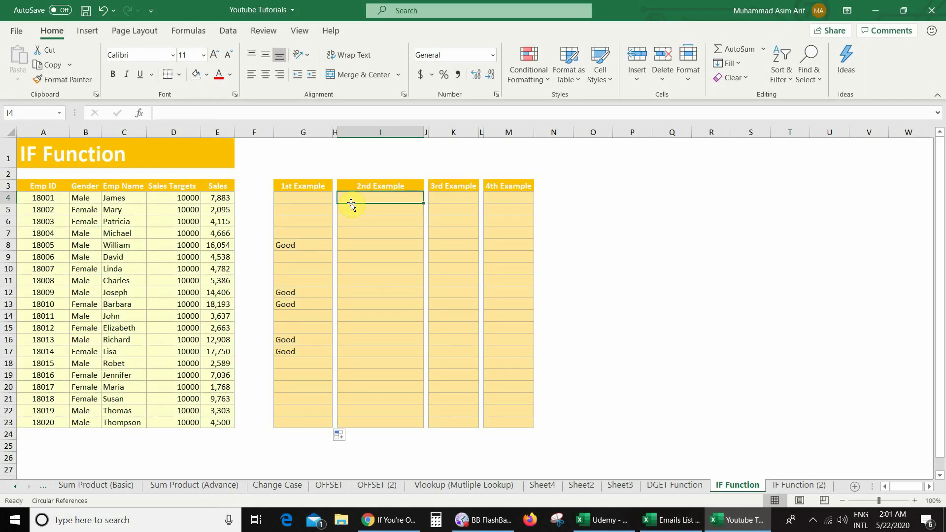
Point out sales E4 against target D4, then begin =if( in cell I4.
left_click(220, 198)
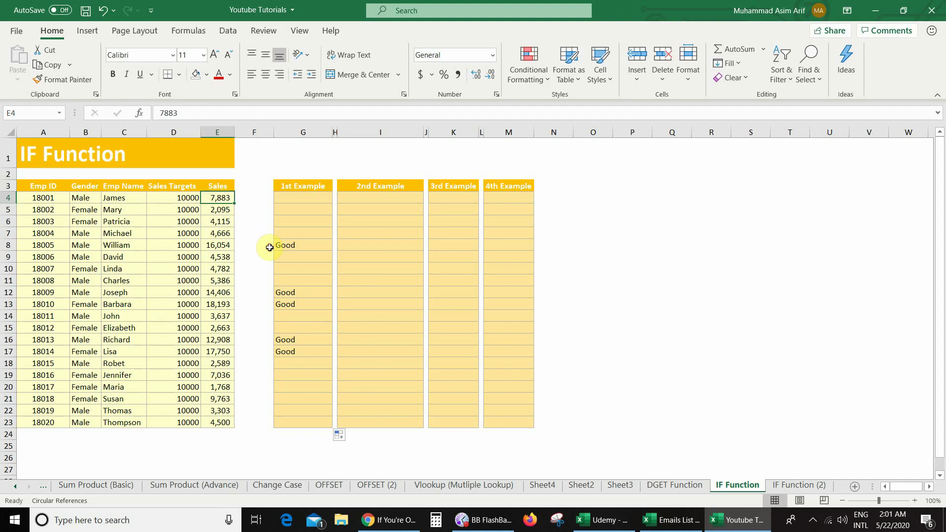
left_click(190, 199)
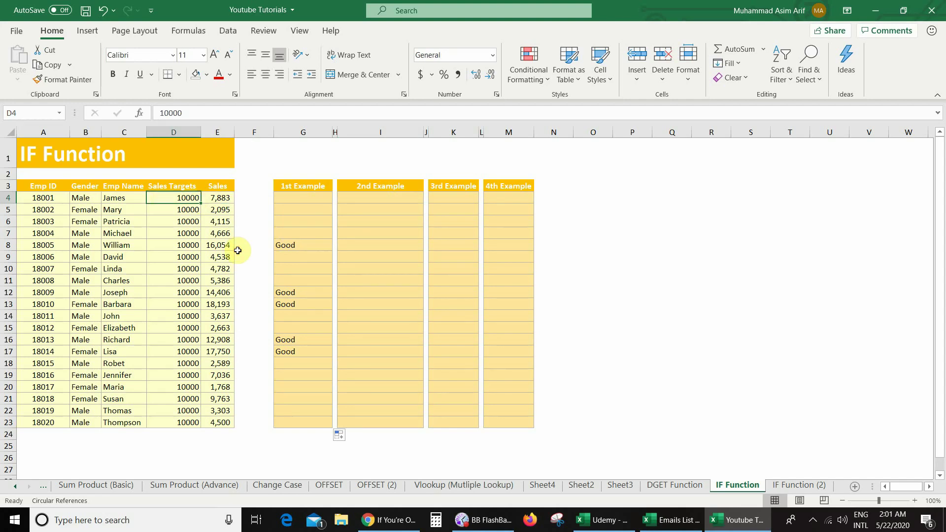
left_click(361, 197)
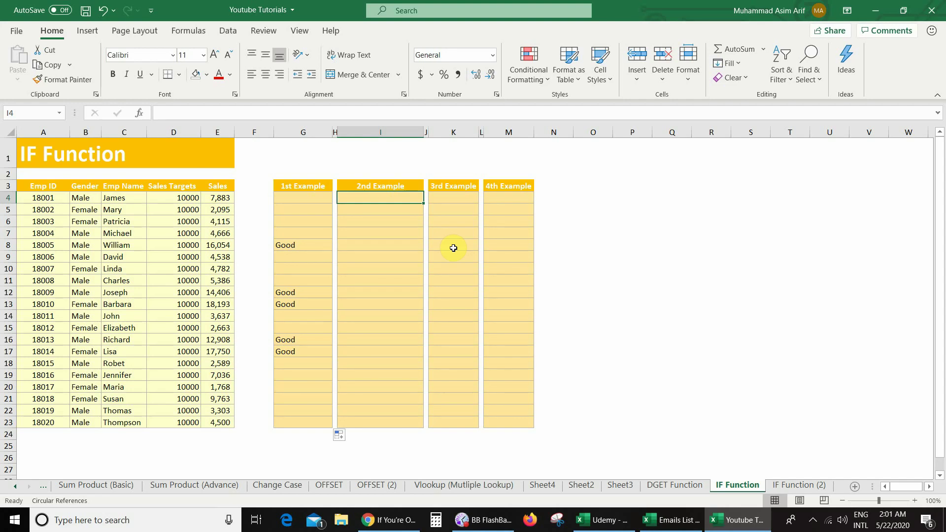
left_click(193, 199)
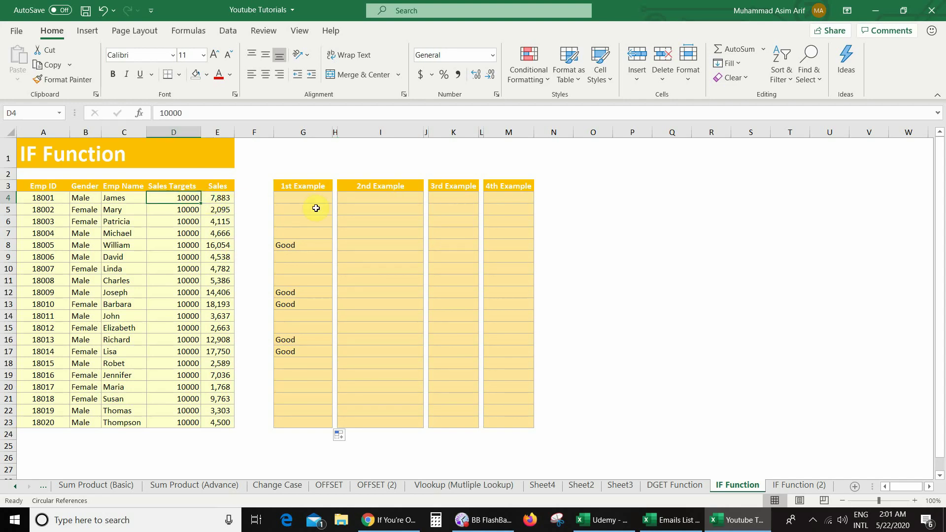
left_click(367, 196)
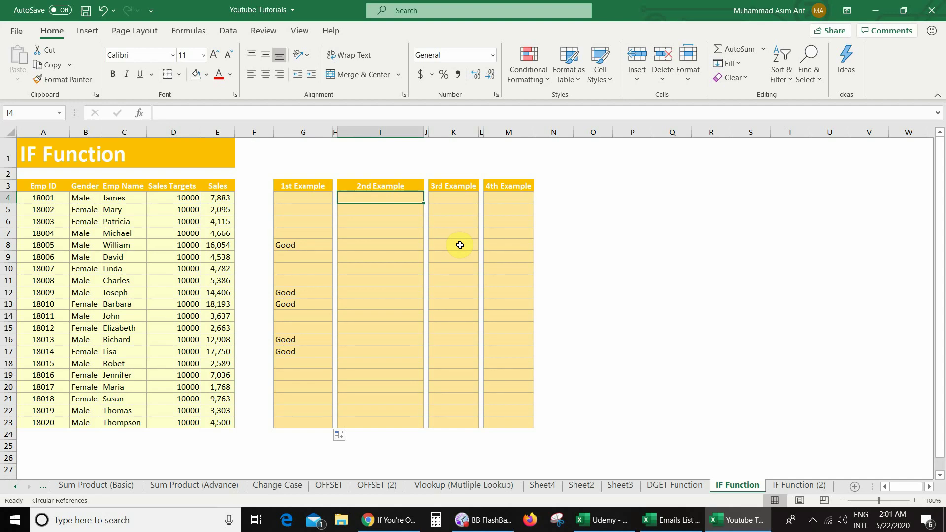
type("=if(")
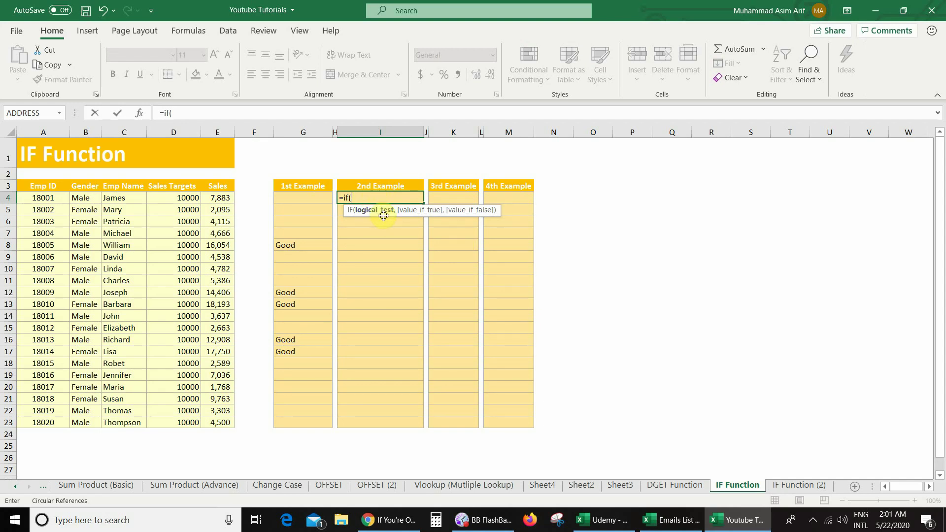
Finish I4 as =IF(E4>=D4,"Target Completed","Target Not complete") and confirm it.
left_click(216, 198)
type(">")
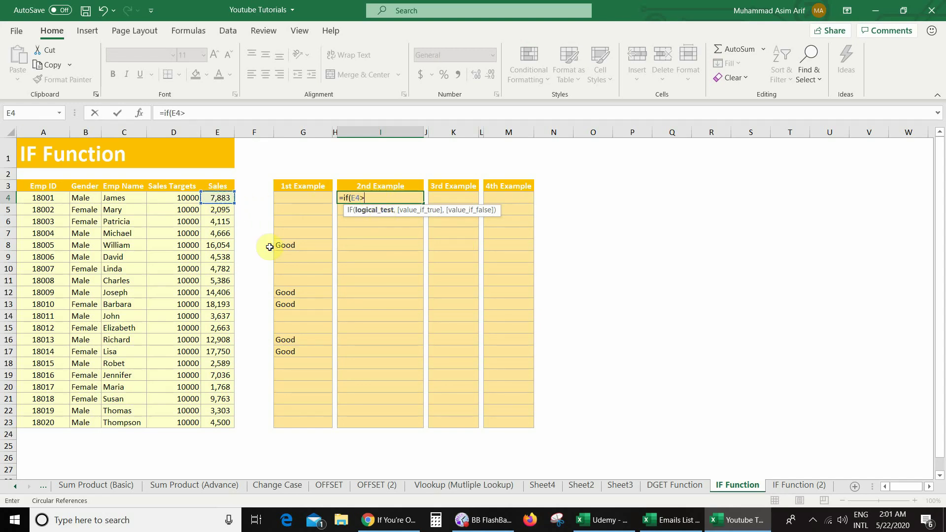
type("=")
key("Left")
key("Left")
key("Left")
key("Left")
key("Left")
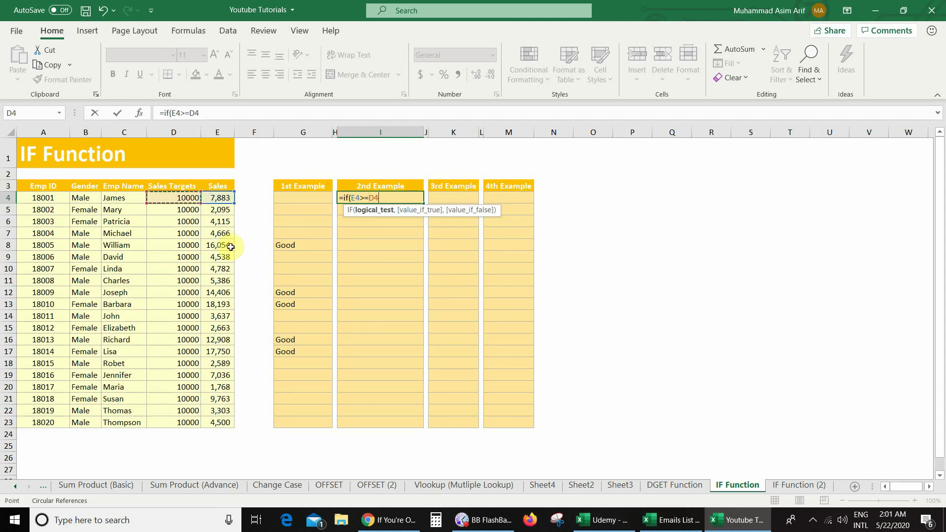
type(",")
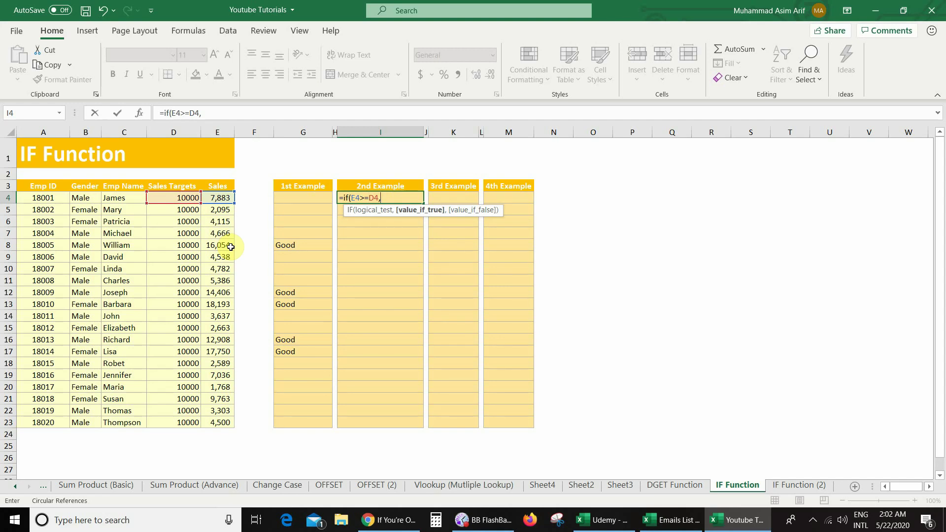
type("\"\"")
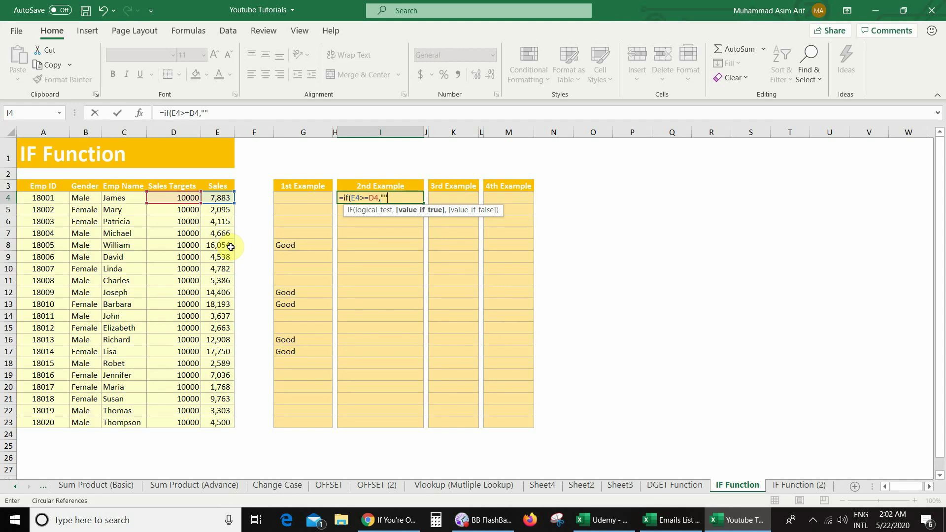
left_click(383, 195)
type("Target Co")
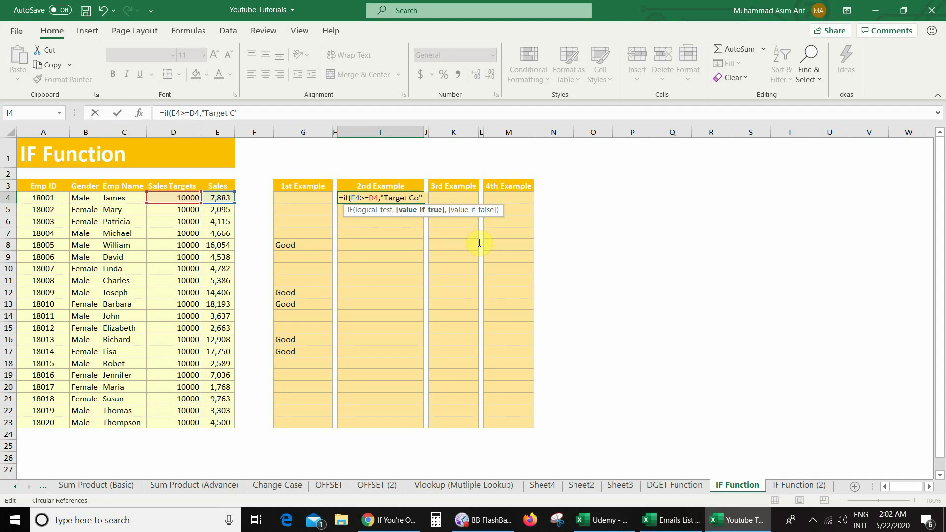
type("mpleted")
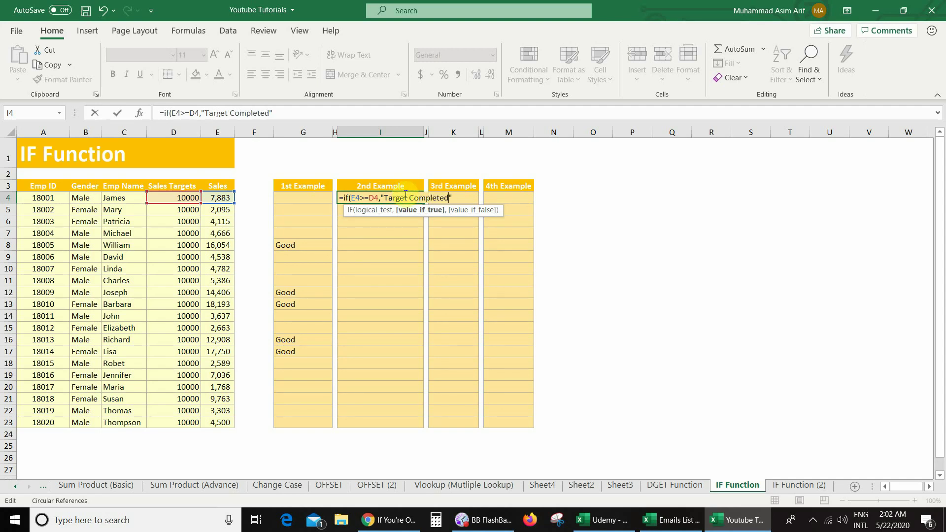
key("Right")
type(",")
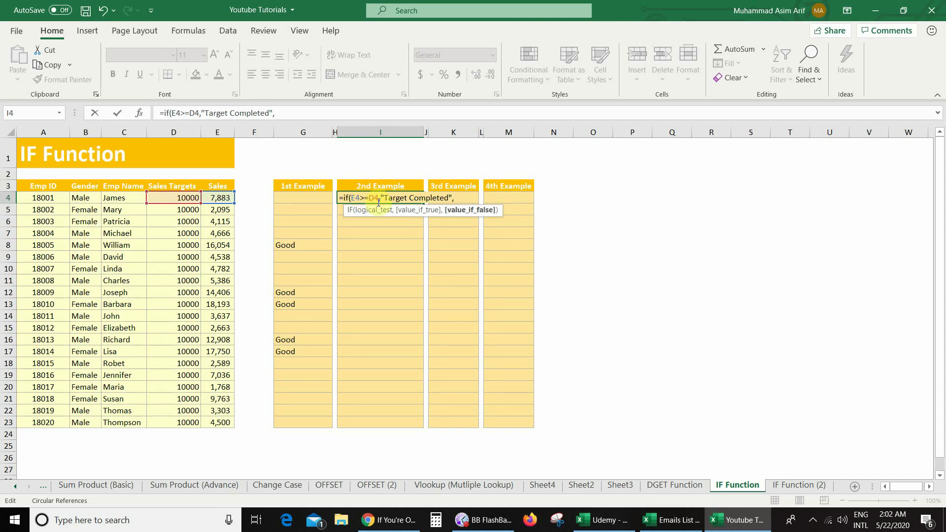
type("\"\"")
key("Left")
type("Target Not complete\"")
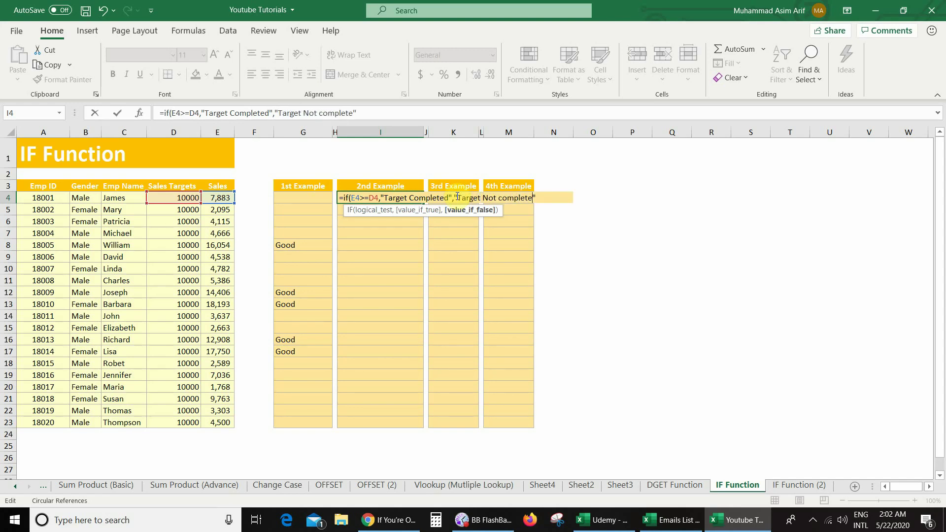
type(")")
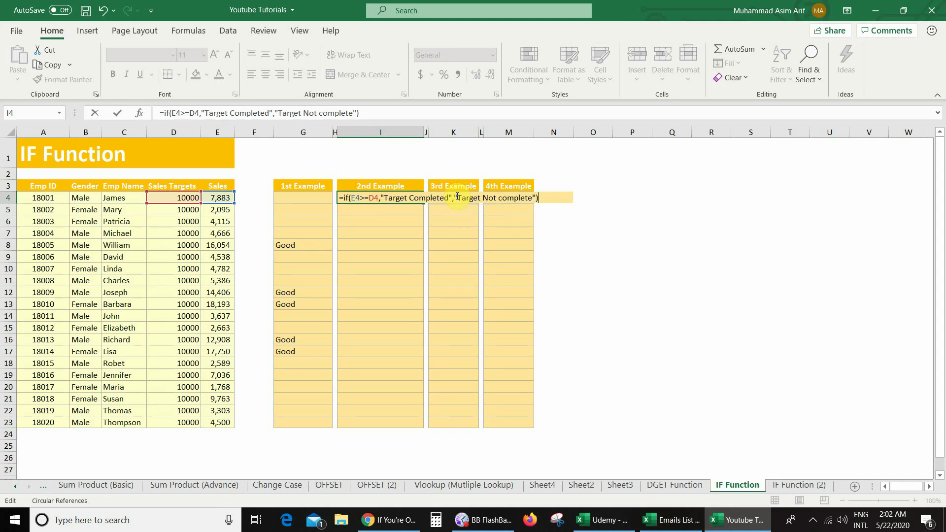
key("ctrl+Return")
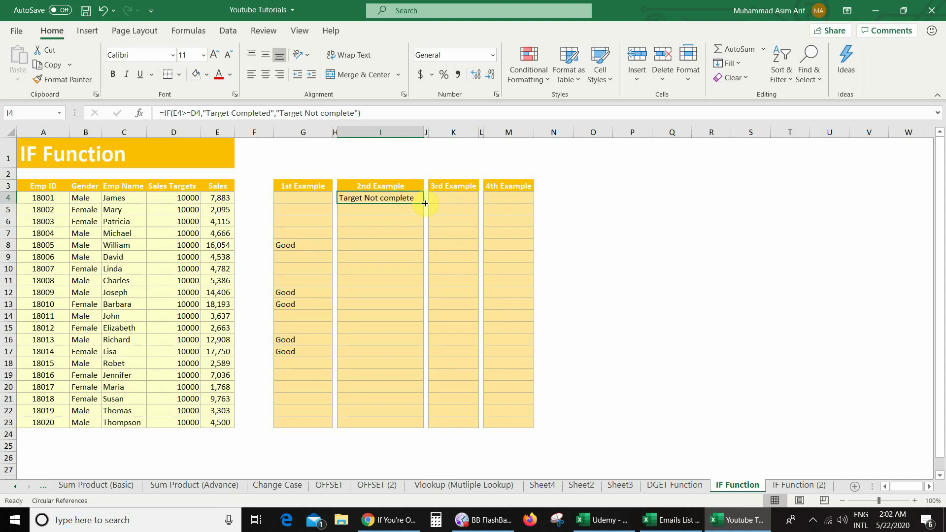
Copy the I4 formula down to I23 and verify results like I8 and I12 against sales and targets.
left_click_drag(423, 203, 426, 428)
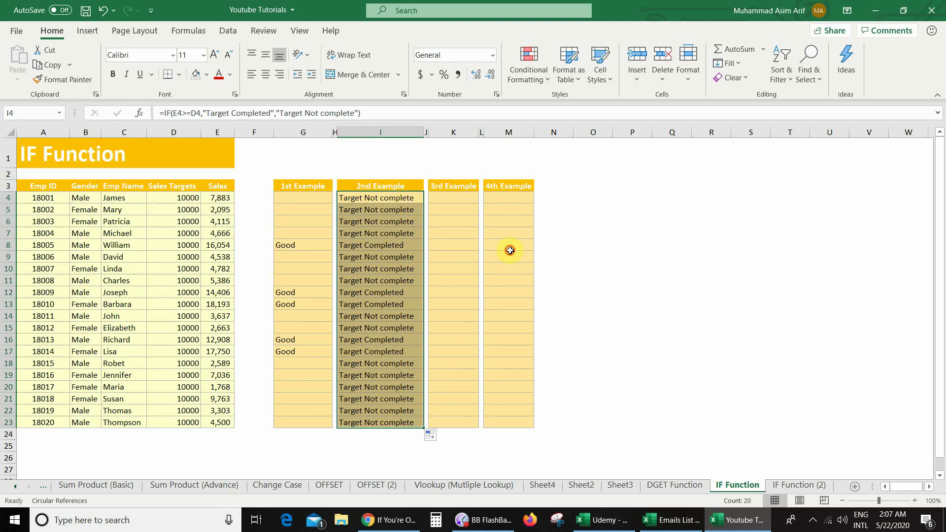
left_click_drag(401, 199, 410, 232)
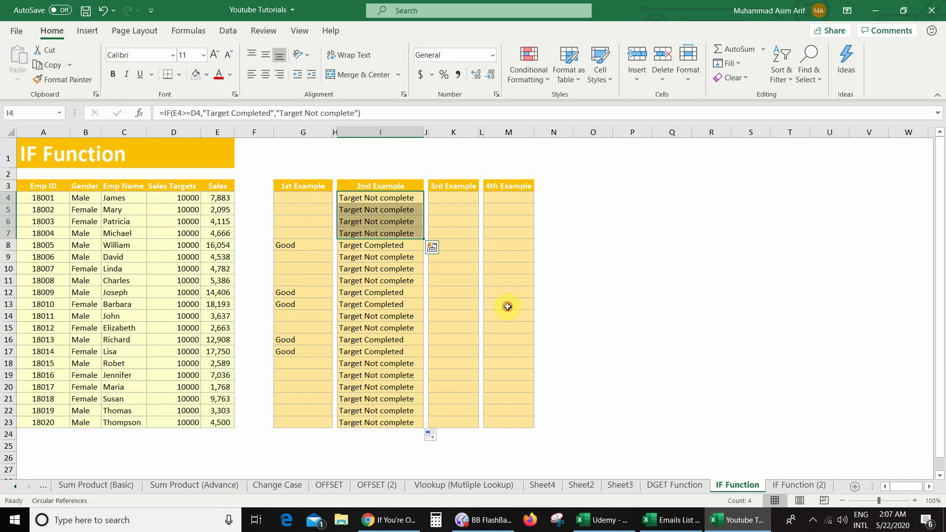
left_click(380, 245)
left_click(405, 302, "shift")
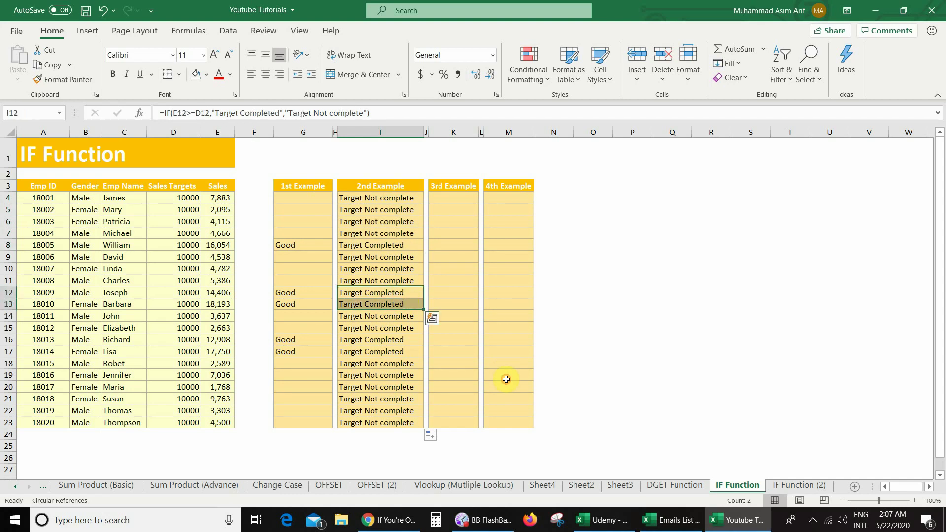
left_click(215, 296)
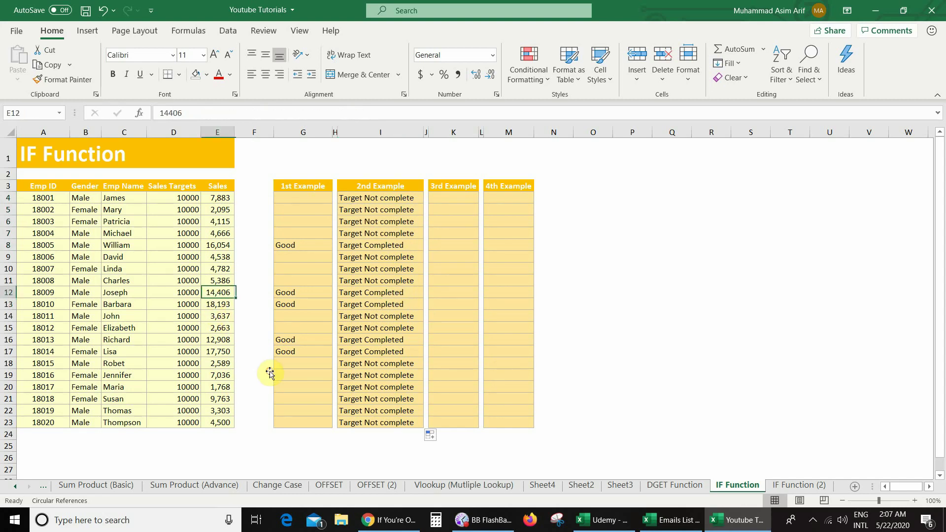
left_click(189, 296)
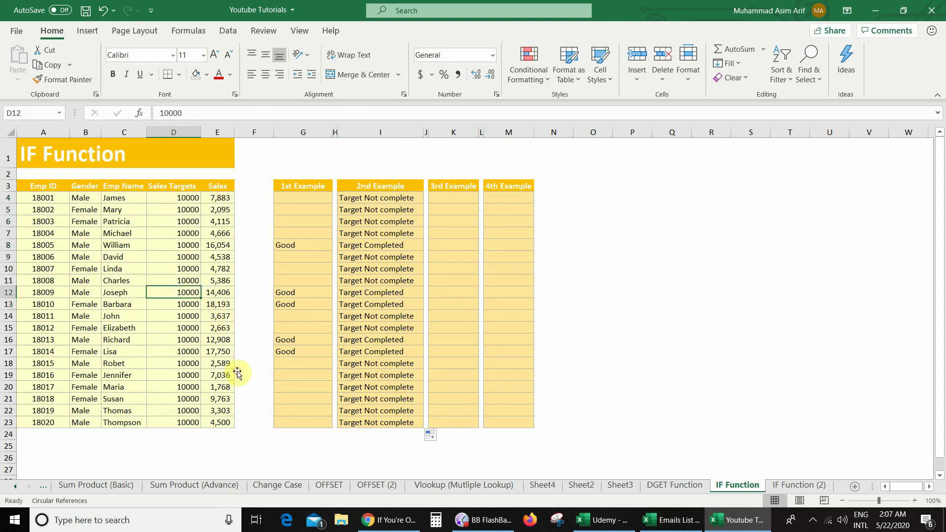
left_click(354, 294)
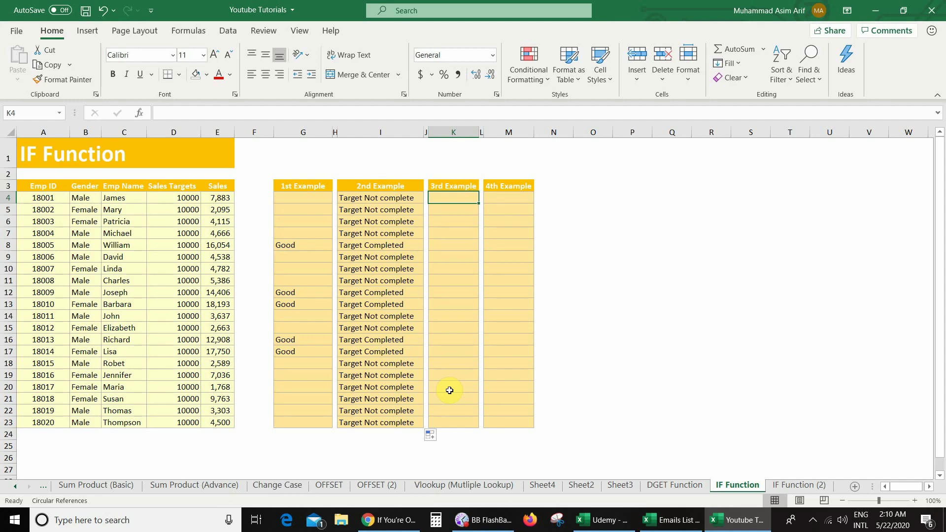
left_click(216, 201)
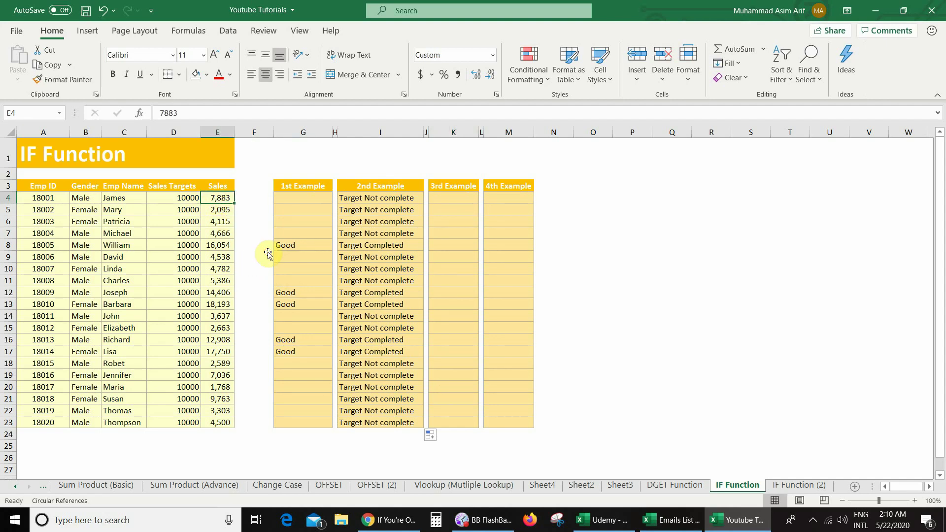
left_click(187, 199)
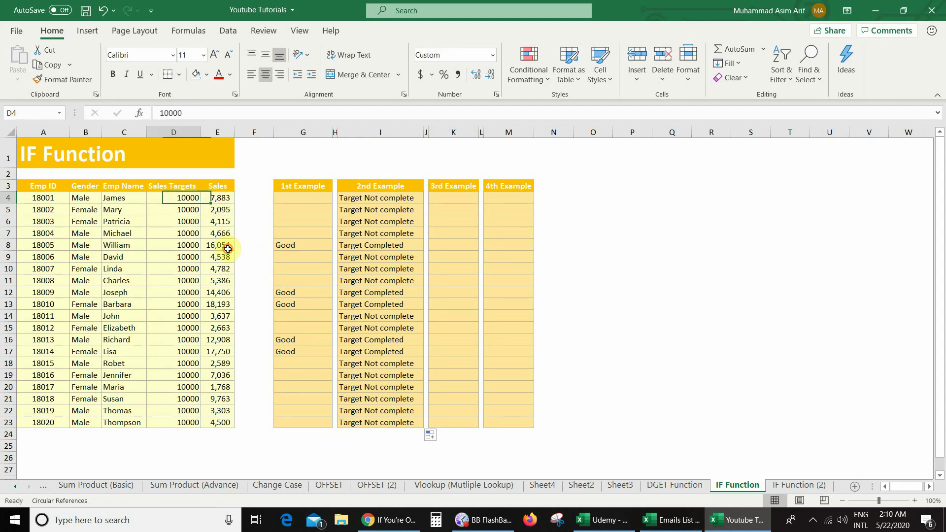
left_click(447, 196)
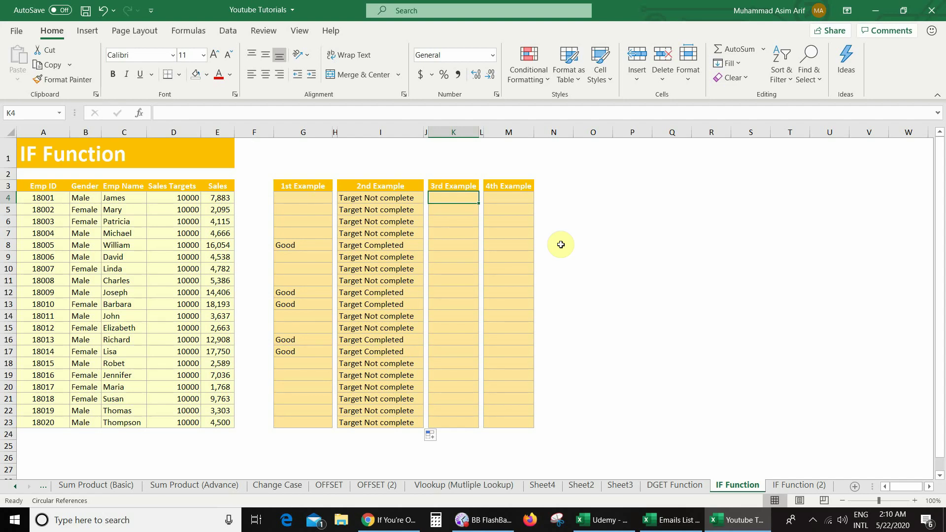
Enter =IF(E4>=D4,E4*10%,"") in K4 to compute a 10% bonus for target achievers.
type("=if(")
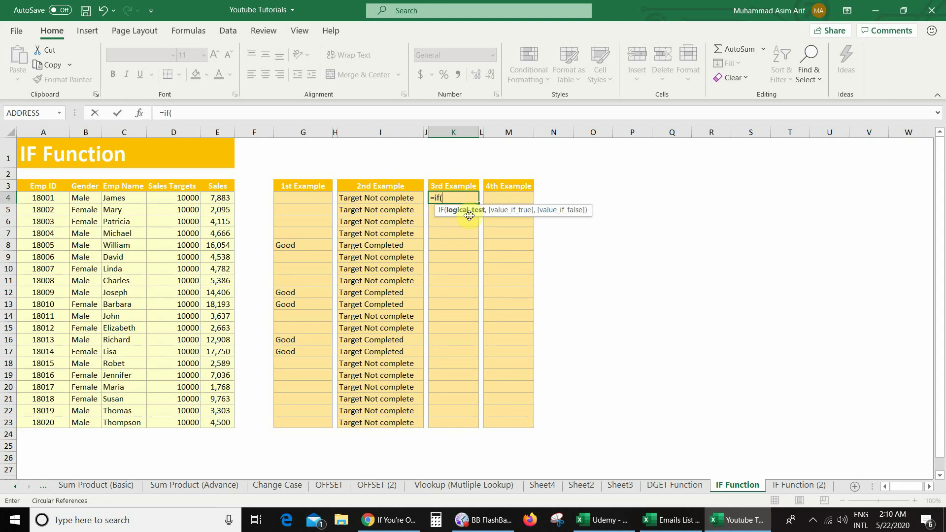
left_click(210, 203)
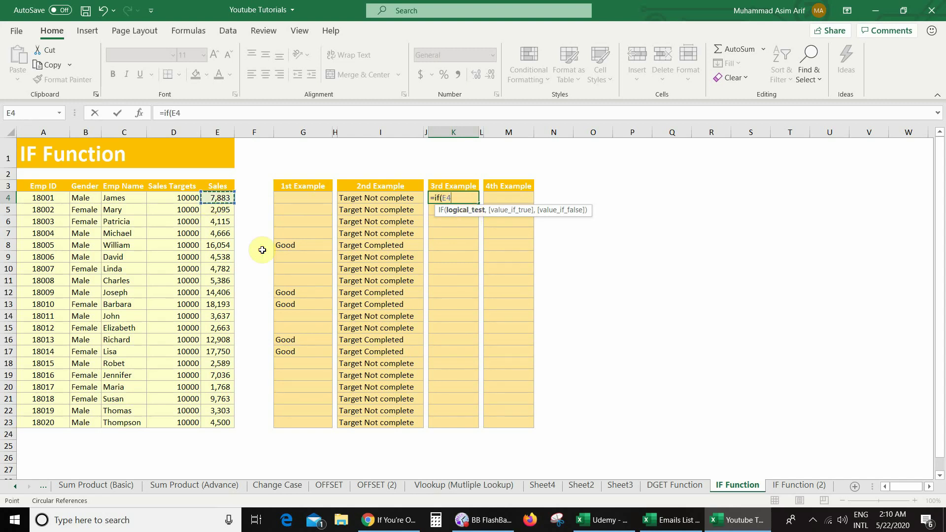
type(">=")
left_click(183, 197)
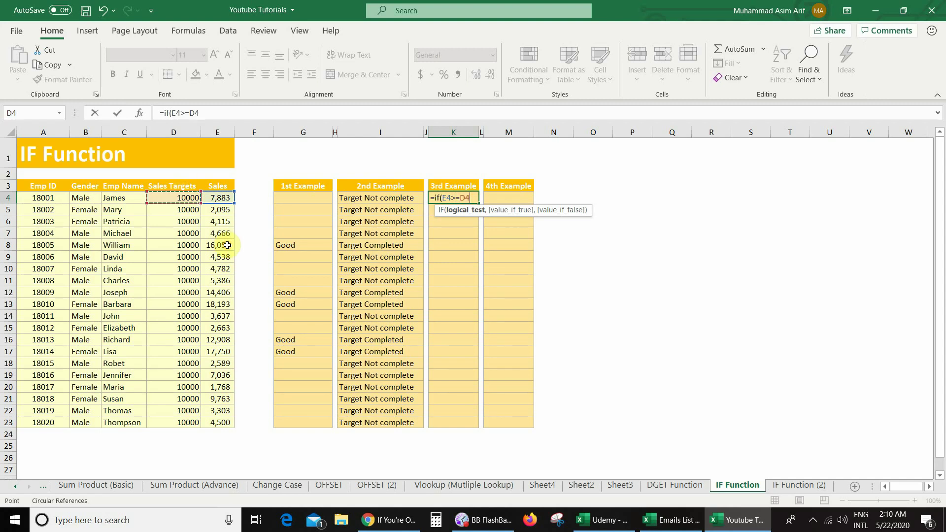
type(",")
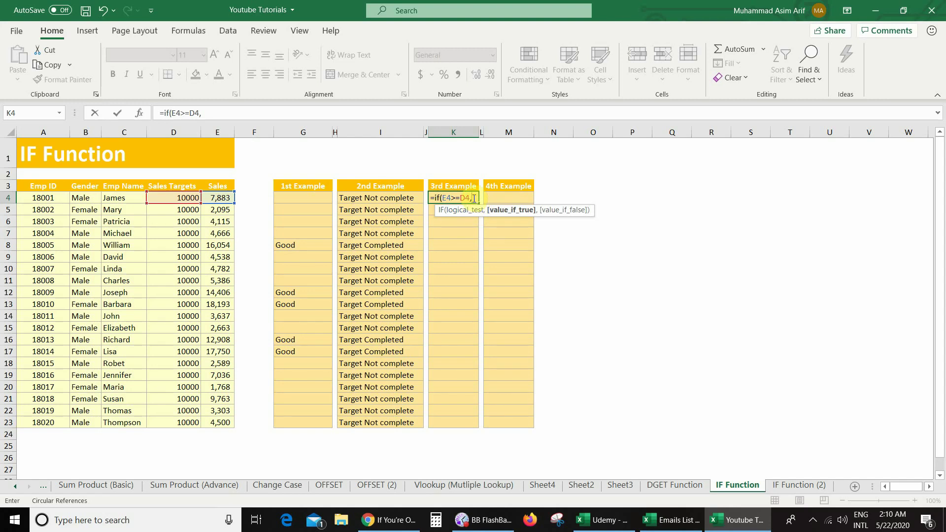
left_click(226, 197)
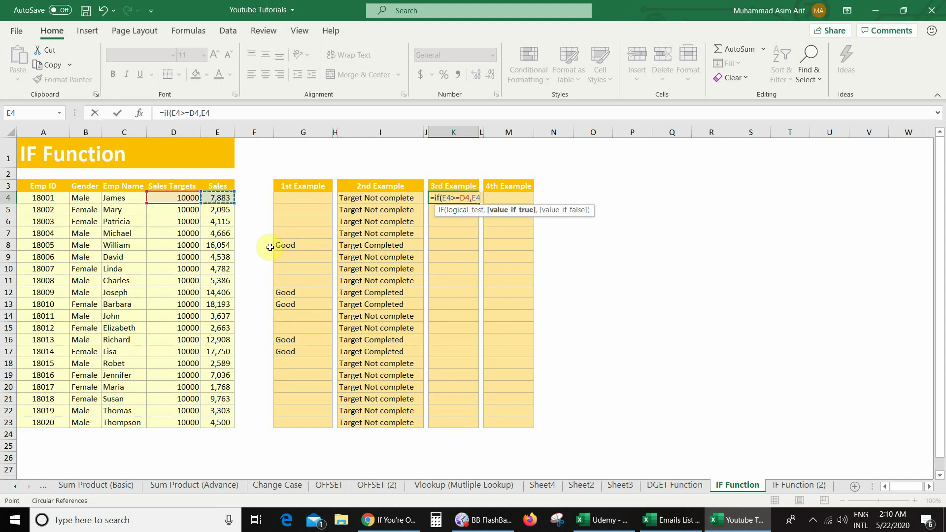
type("*10%,")
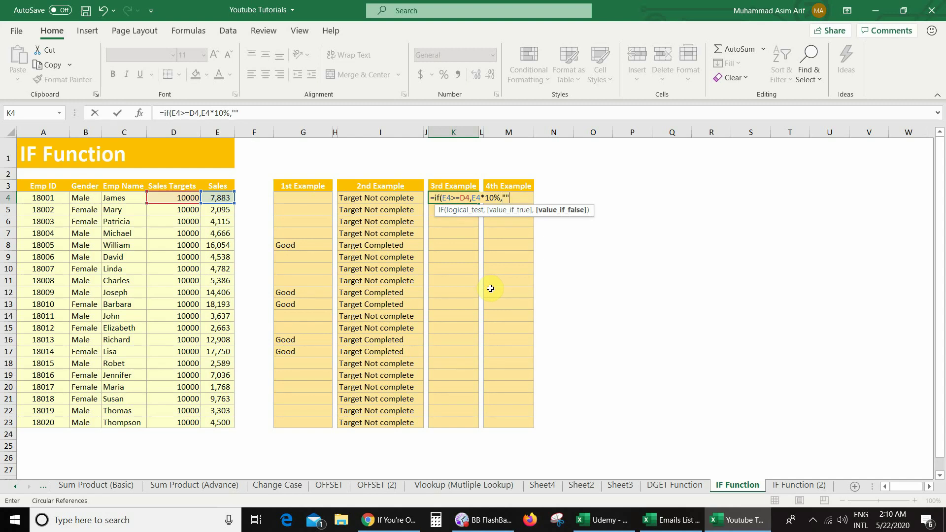
type(")")
key("Return")
key("Up")
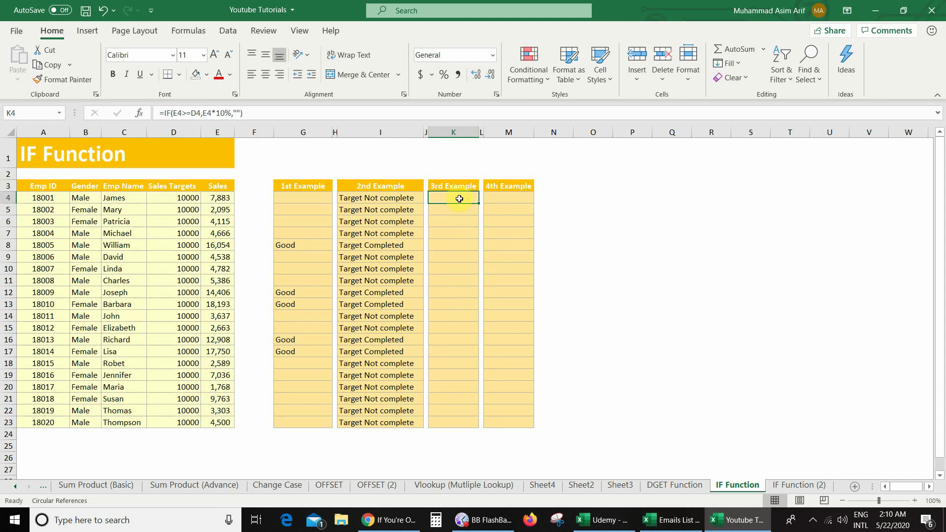
Copy the bonus formula down K4:K23 and verify K12 and K16:K17 against their sales values.
left_click(218, 199)
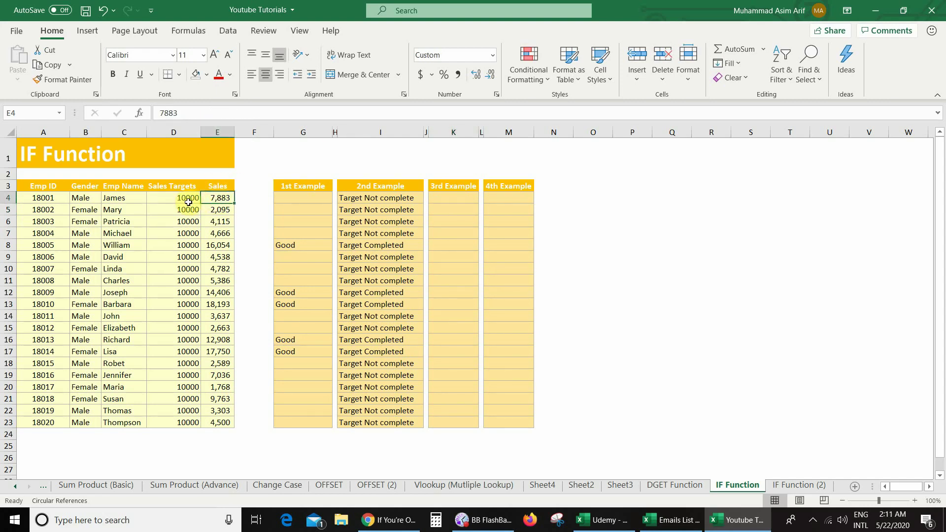
left_click(457, 196)
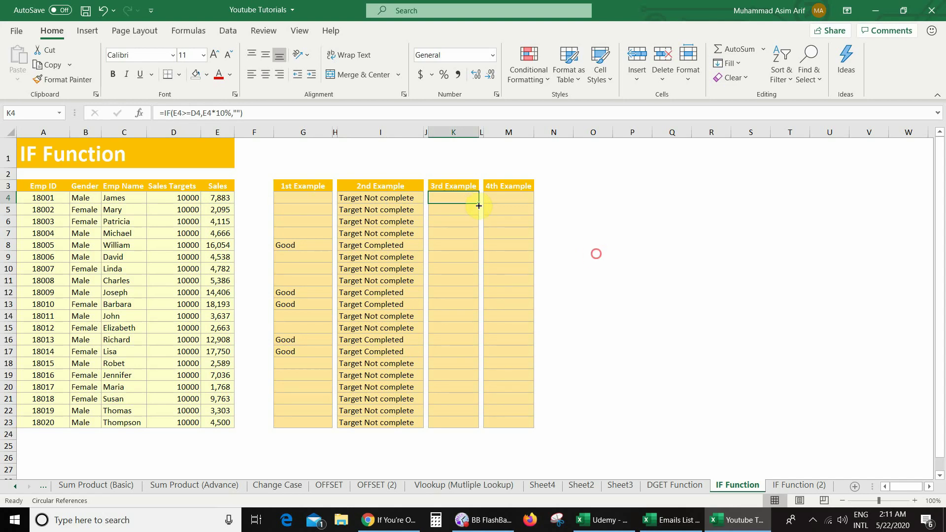
left_click_drag(478, 203, 491, 428)
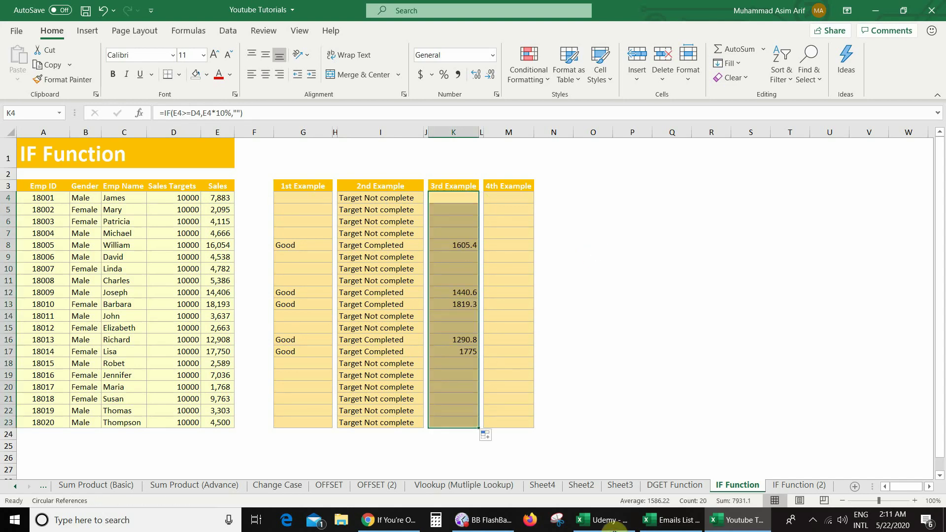
key("Down")
key("Down")
key("Down")
key("Down")
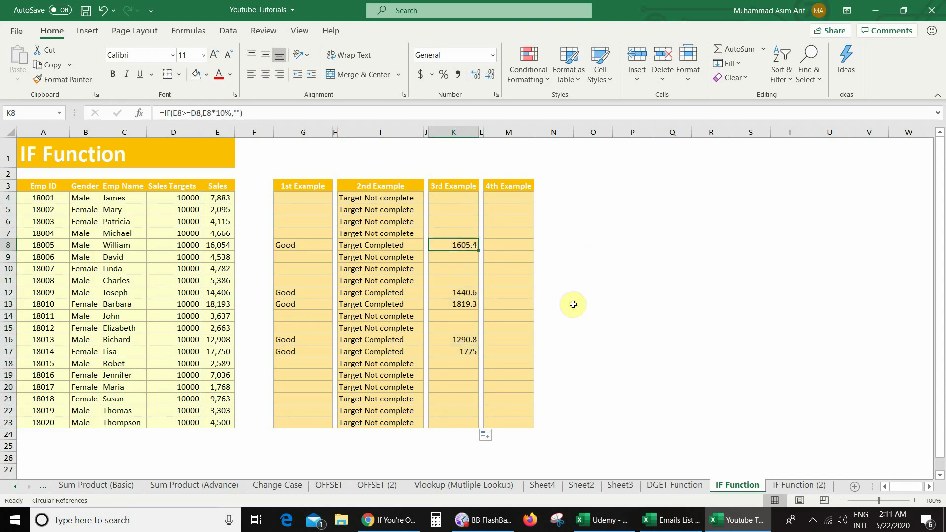
left_click(461, 295)
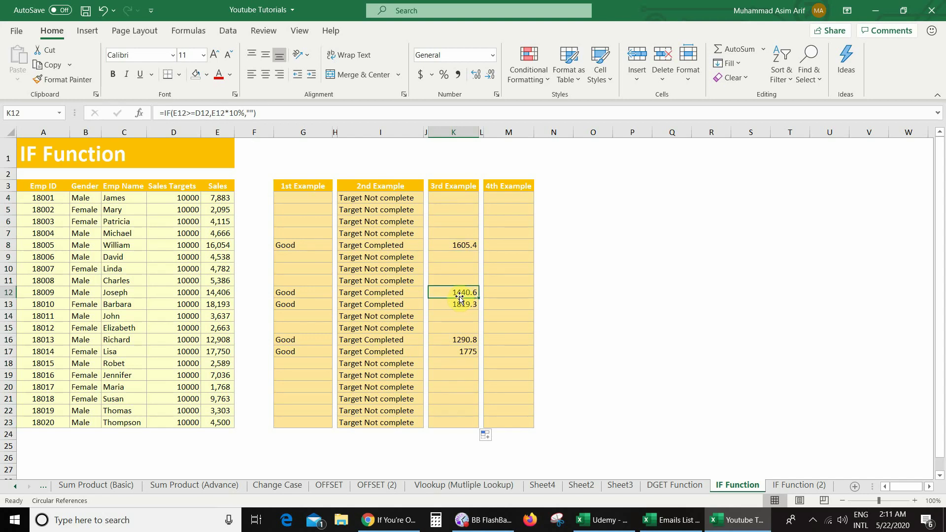
left_click(223, 296)
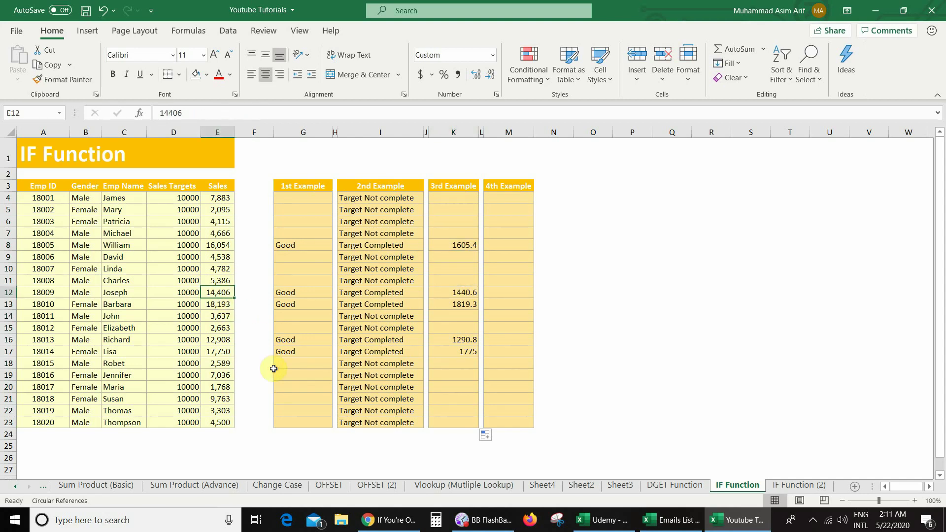
left_click(187, 295)
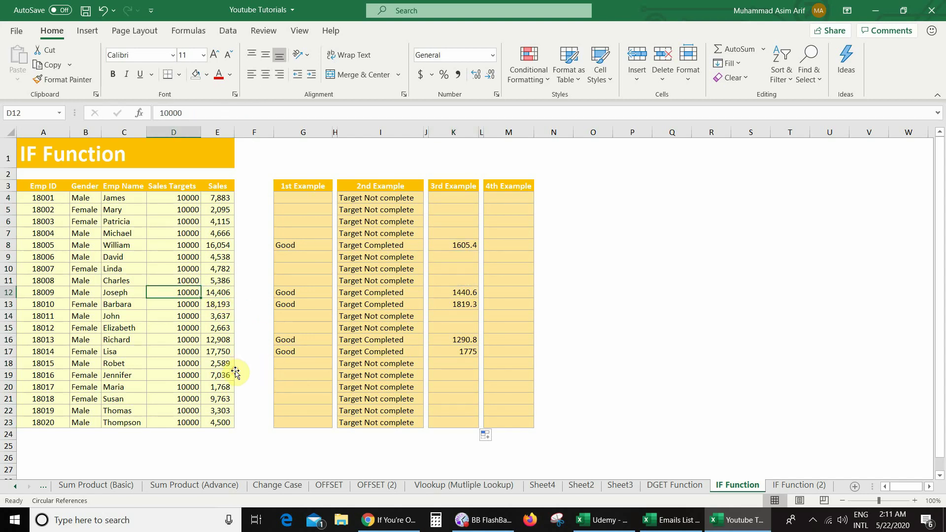
left_click_drag(454, 338, 458, 354)
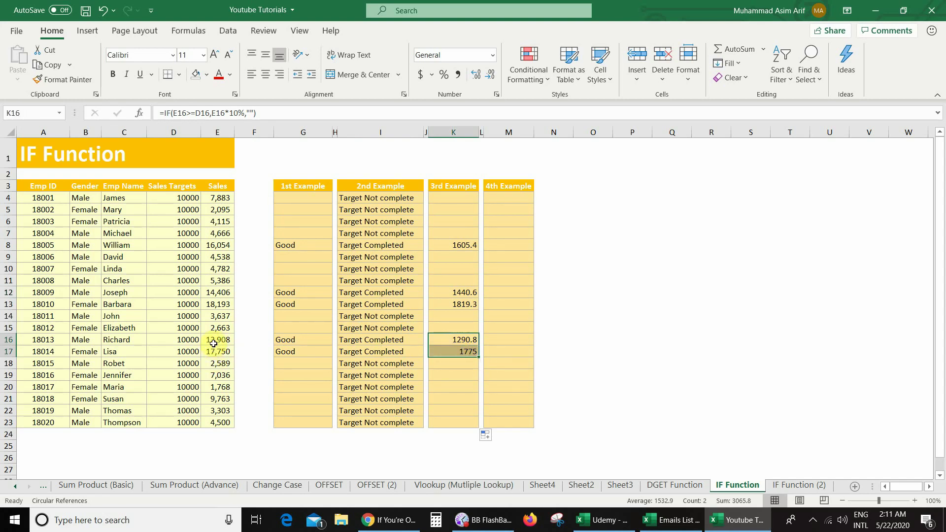
mouse_move(217, 339)
left_mouse_down()
mouse_move(217, 364)
mouse_move(218, 351)
left_mouse_up()
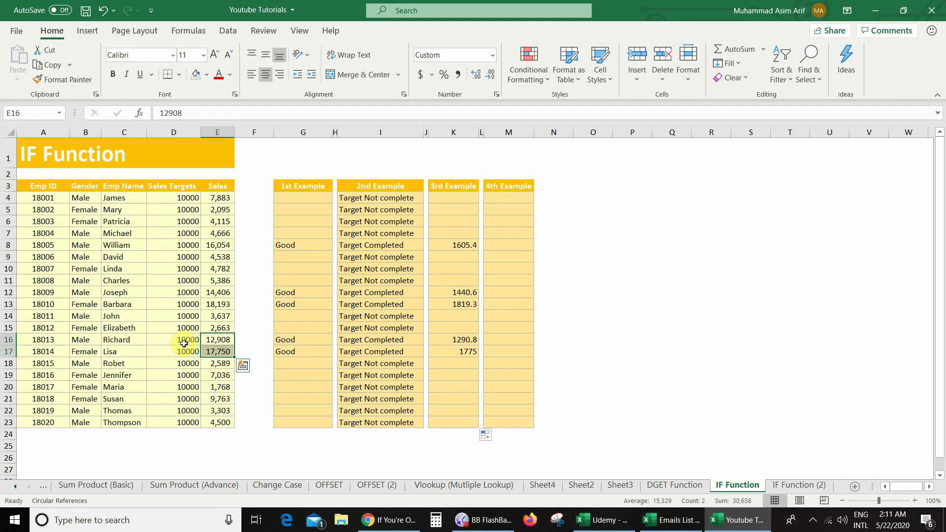
left_click(431, 349)
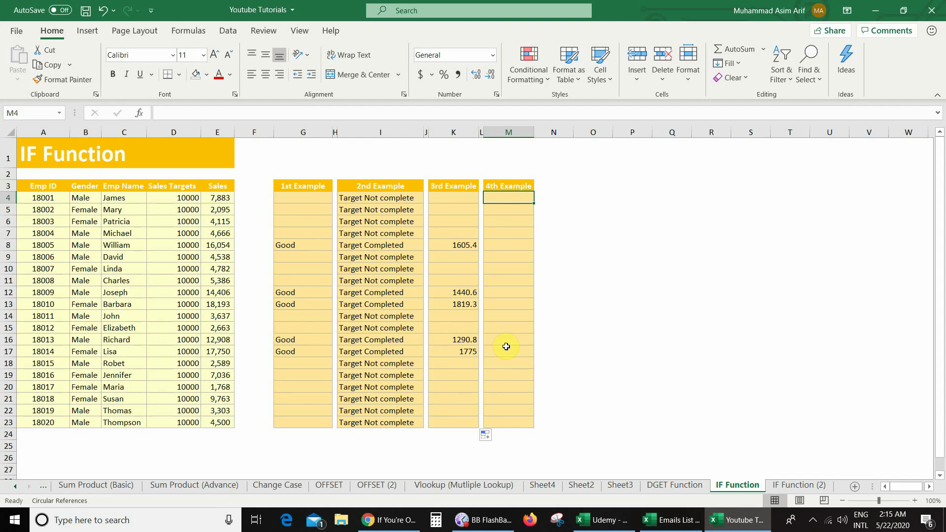
left_click(219, 198)
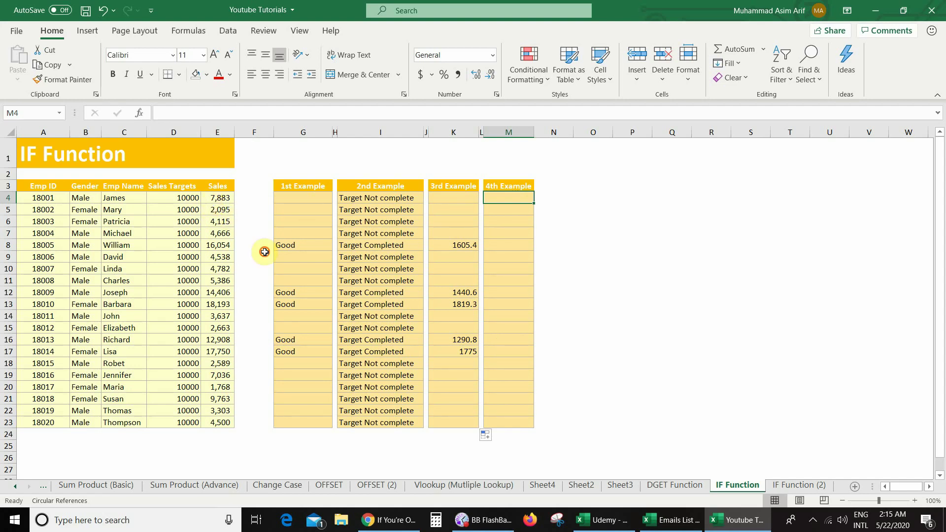
left_click(187, 199)
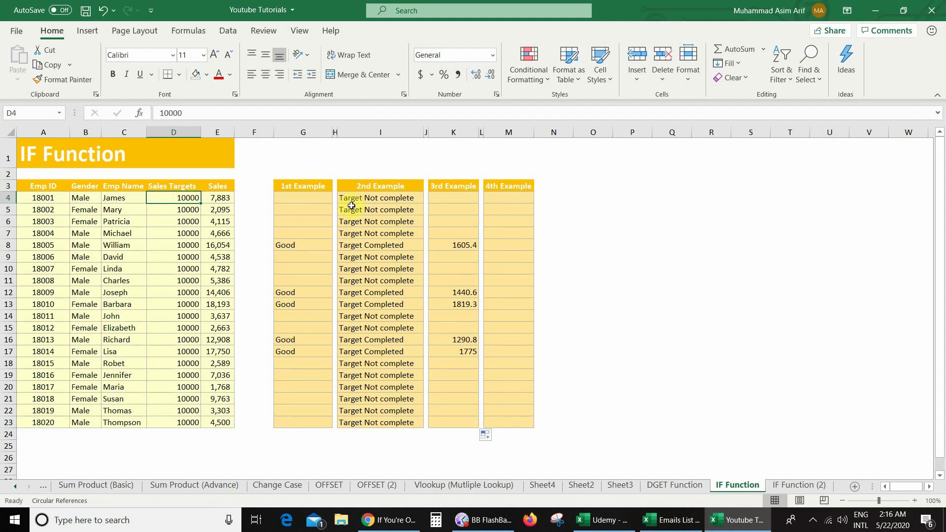
left_click(497, 198)
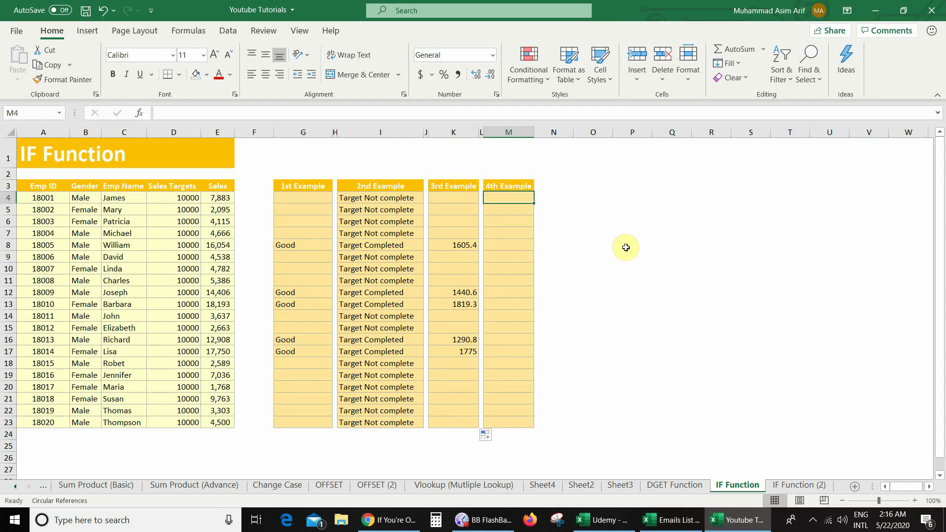
Enter =IF(E4>=D4,E4,"") in M4 to return sales only when the target is met.
type("=if")
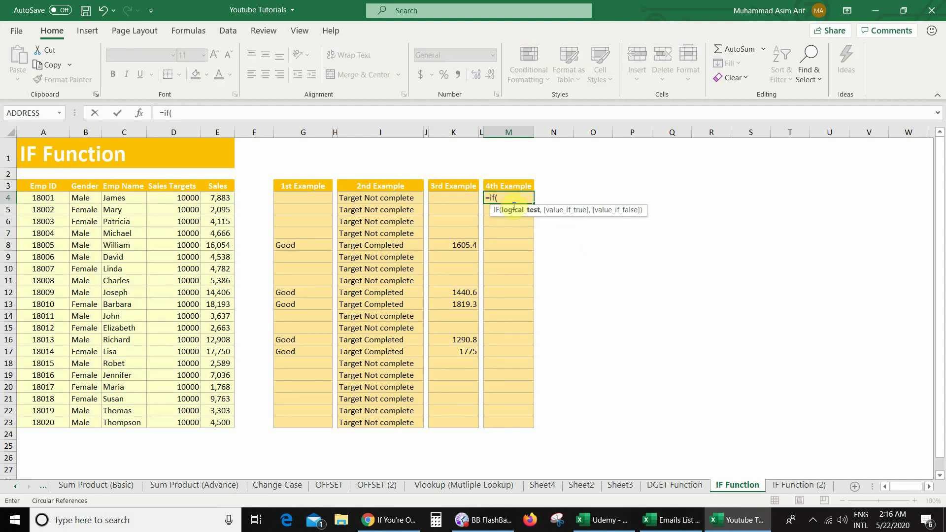
left_click(211, 201)
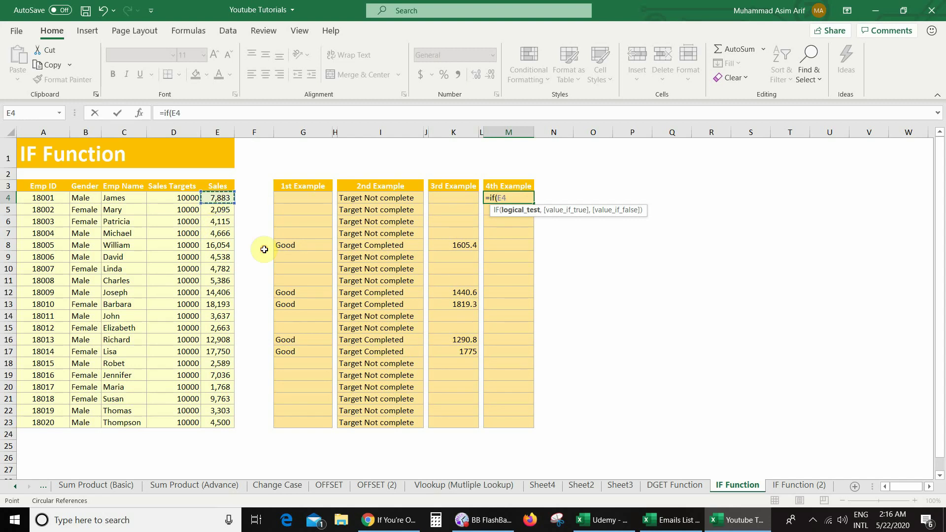
type(">=")
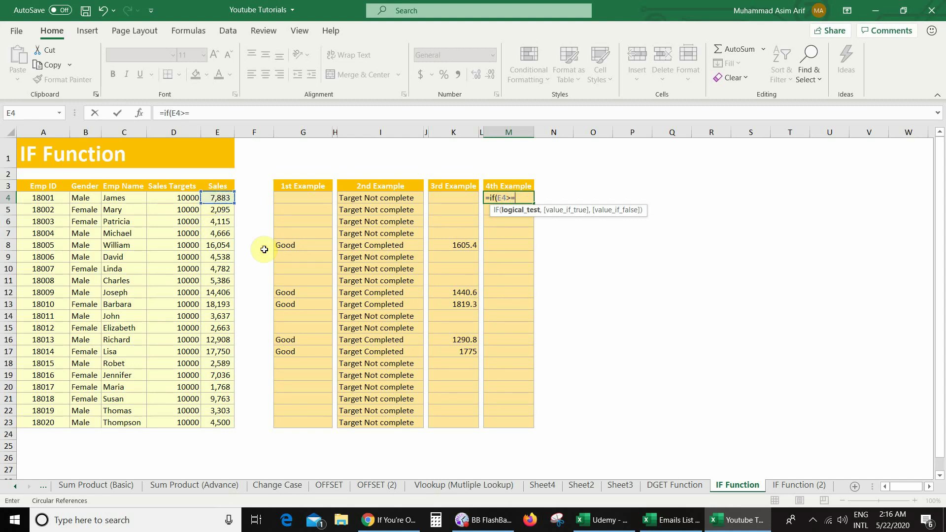
left_click(190, 199)
type(",")
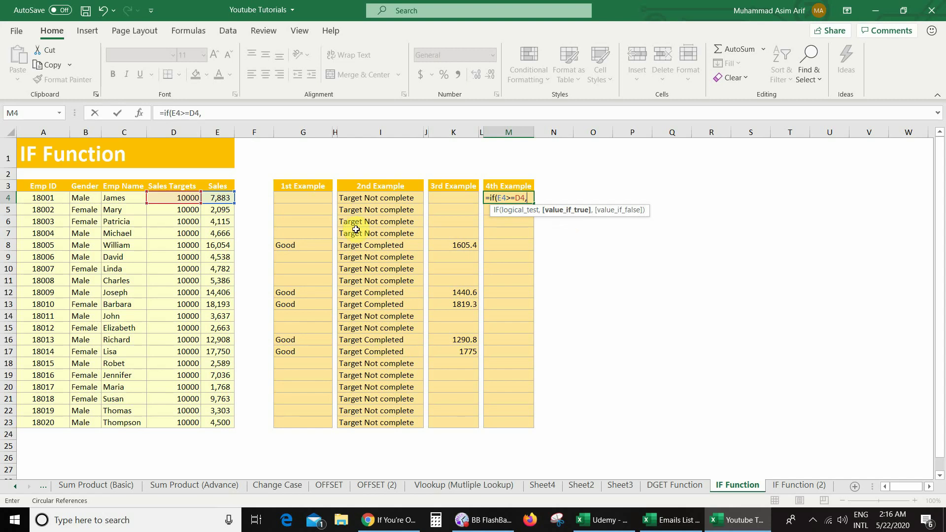
left_click(218, 198)
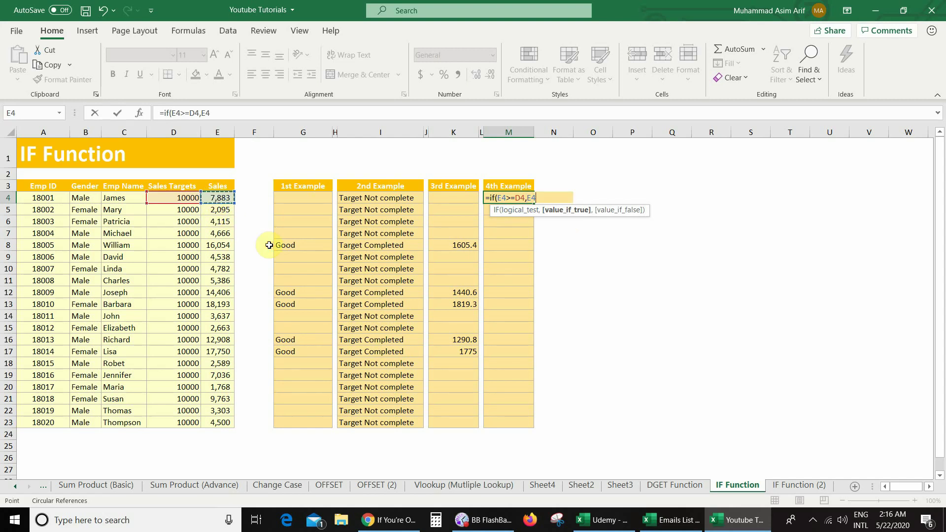
type(",")
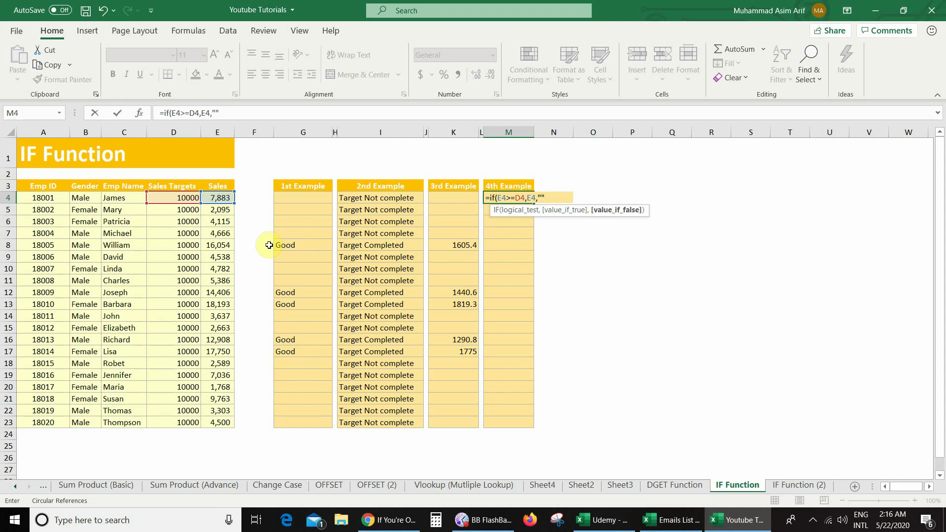
type("\"\")")
key("Return")
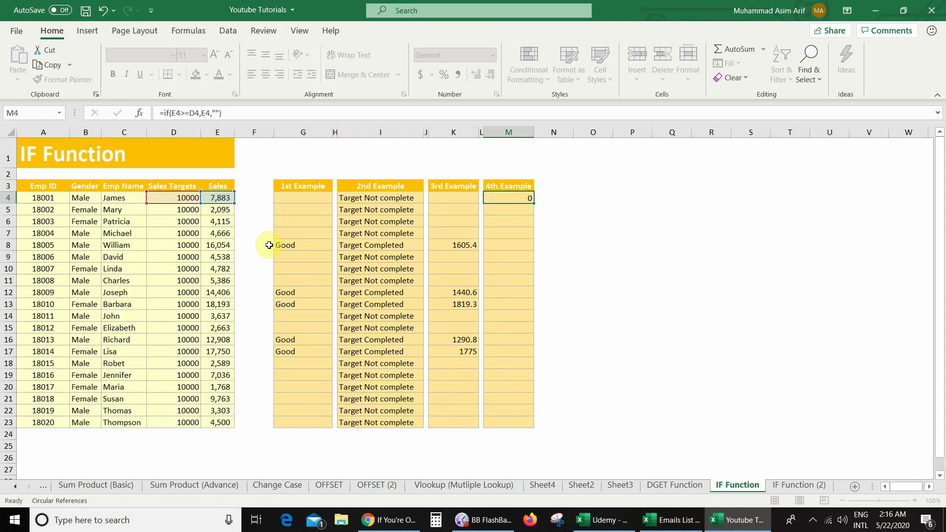
left_click(526, 196)
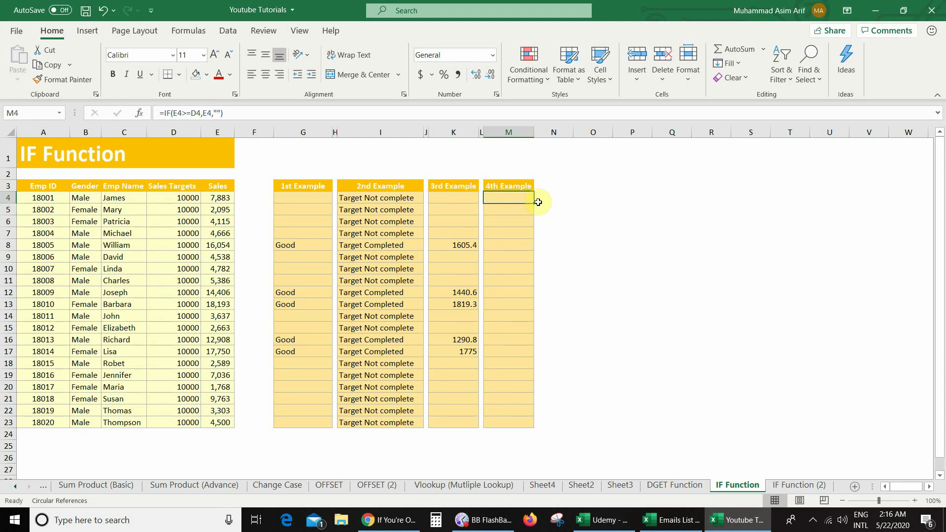
Copy the M4 formula down to M23 and check the copied formulas in M8, M12 and M16.
left_click_drag(534, 203, 533, 428)
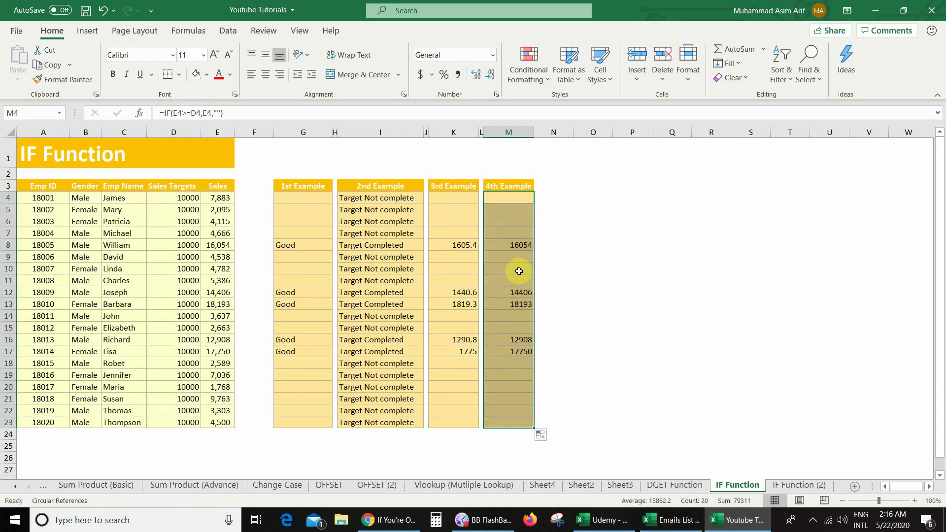
left_click(514, 245)
left_click(515, 292)
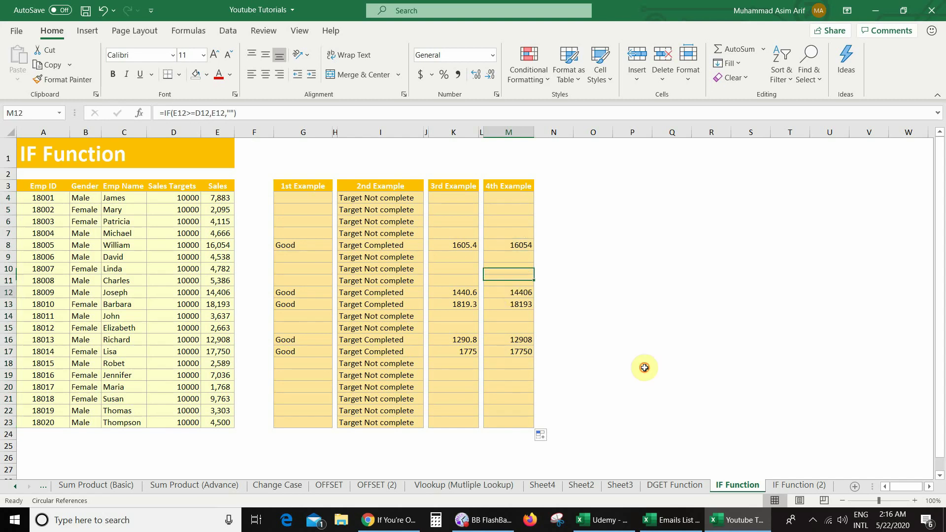
left_click(516, 339)
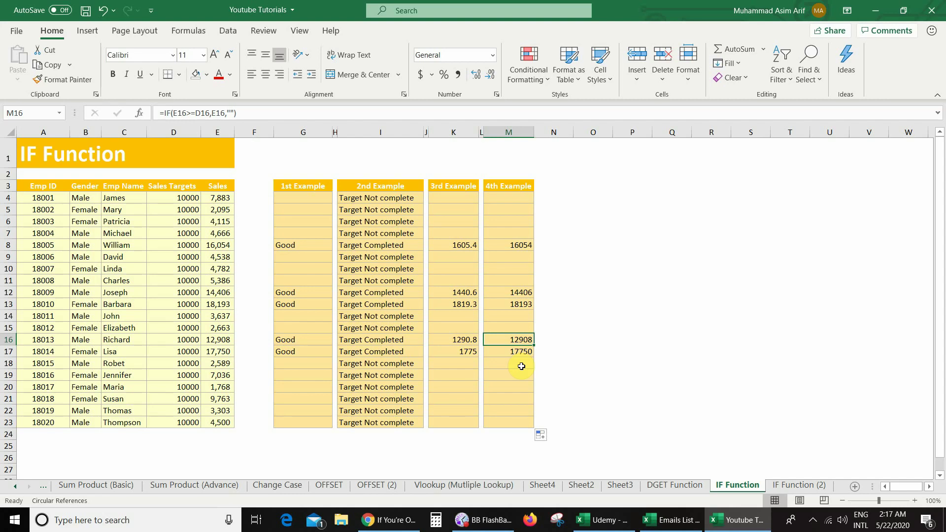
left_click(519, 246)
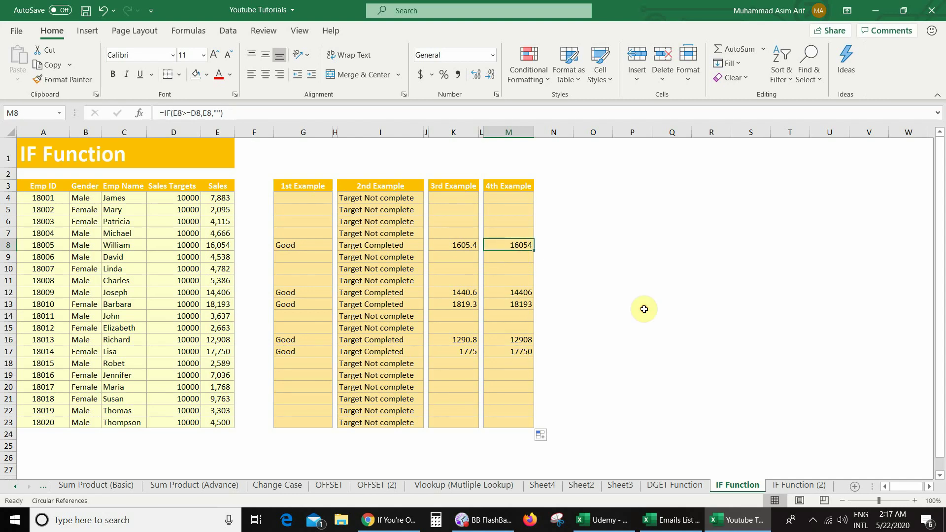
left_click(520, 293)
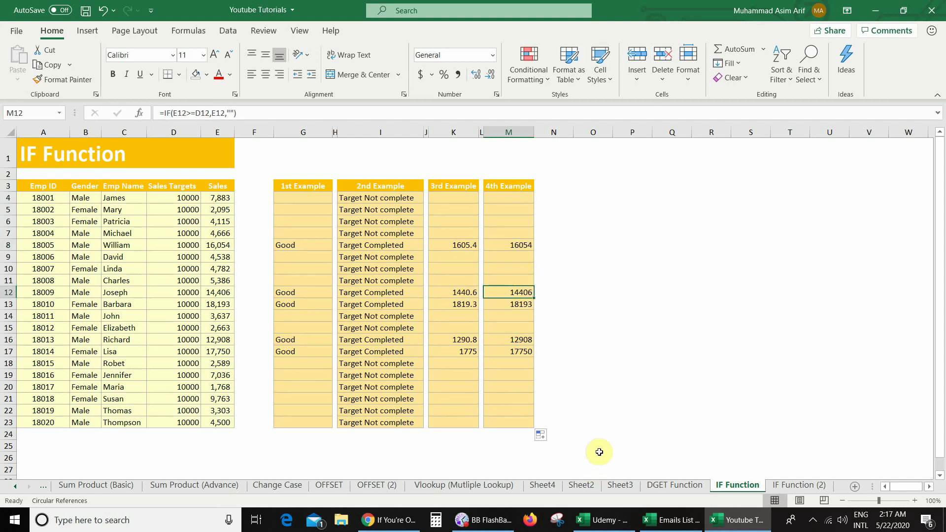